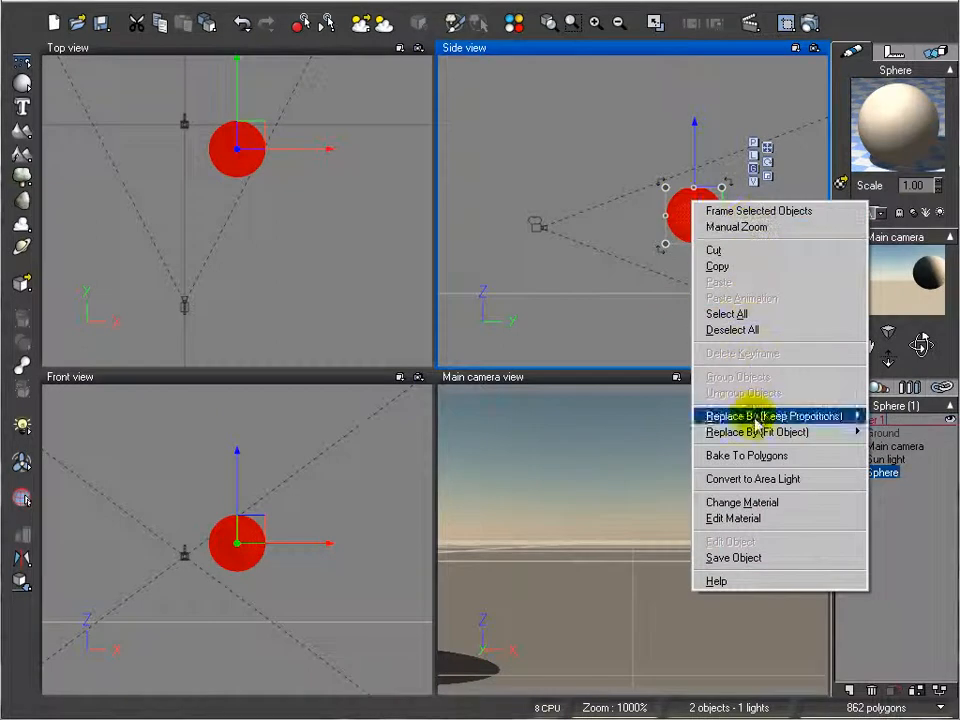
Open the sphere's material for editing and set its highlight global intensity to 90% and highlight global size to 12%
click(763, 522)
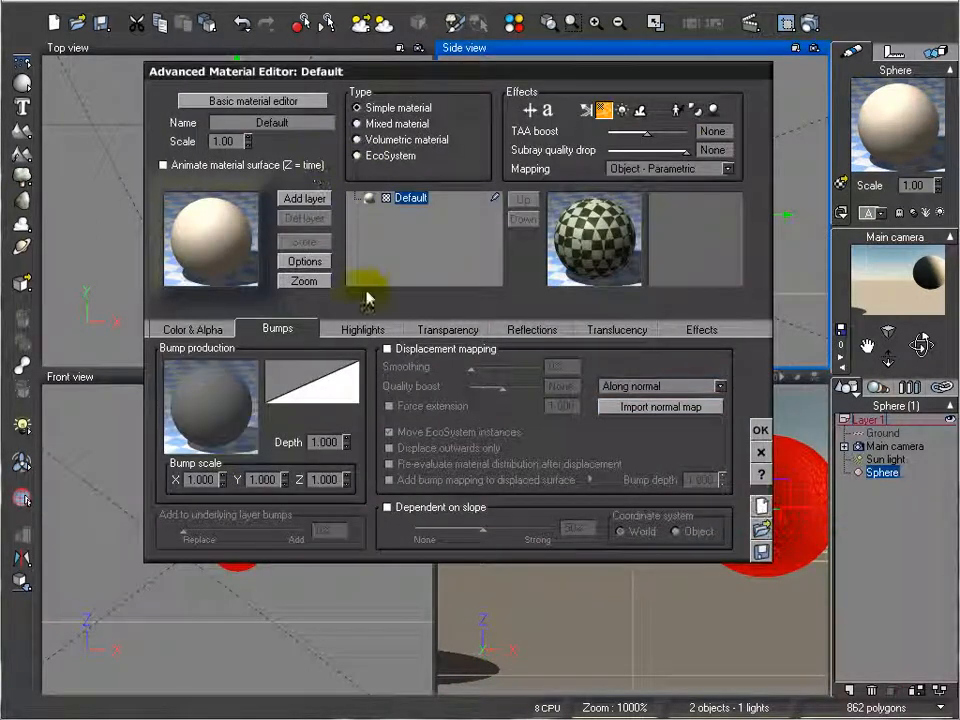
click(370, 331)
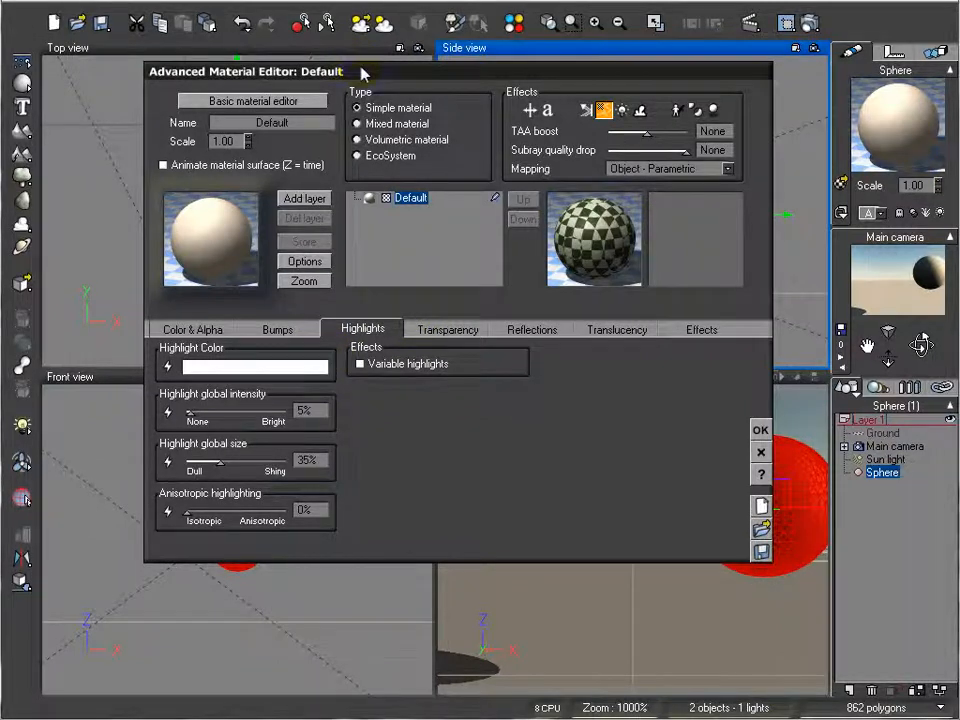
drag(364, 71, 377, 93)
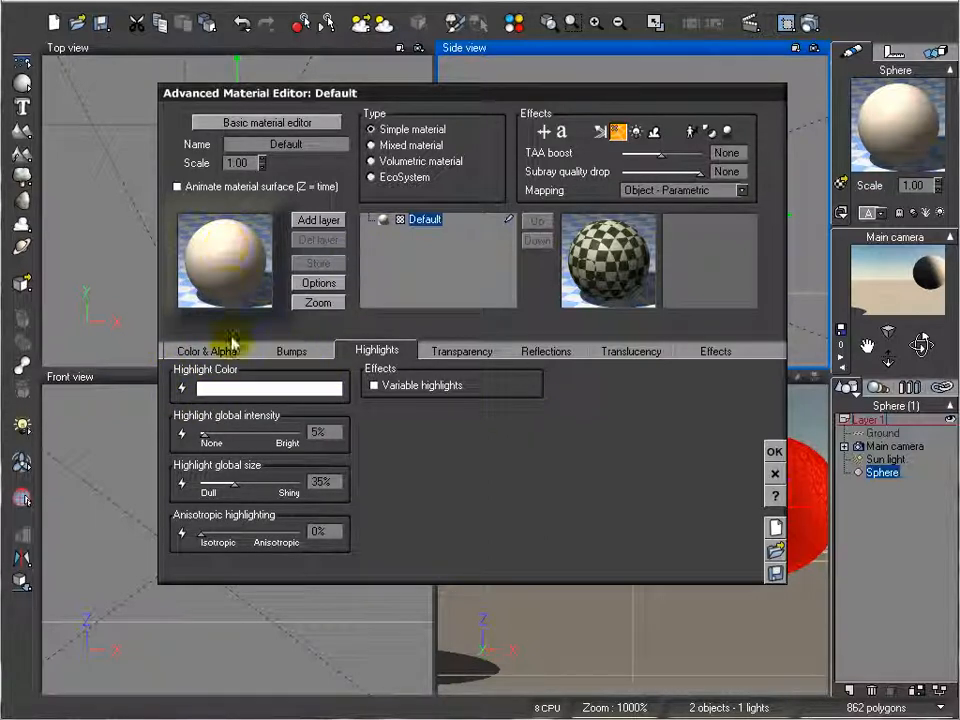
click(227, 263)
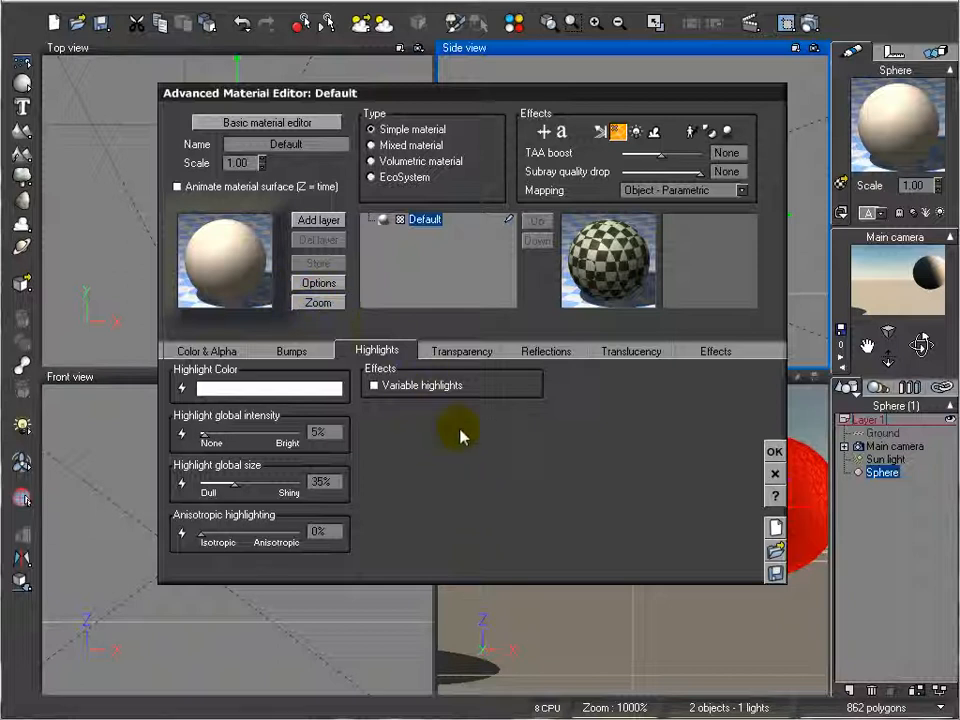
drag(213, 432, 276, 433)
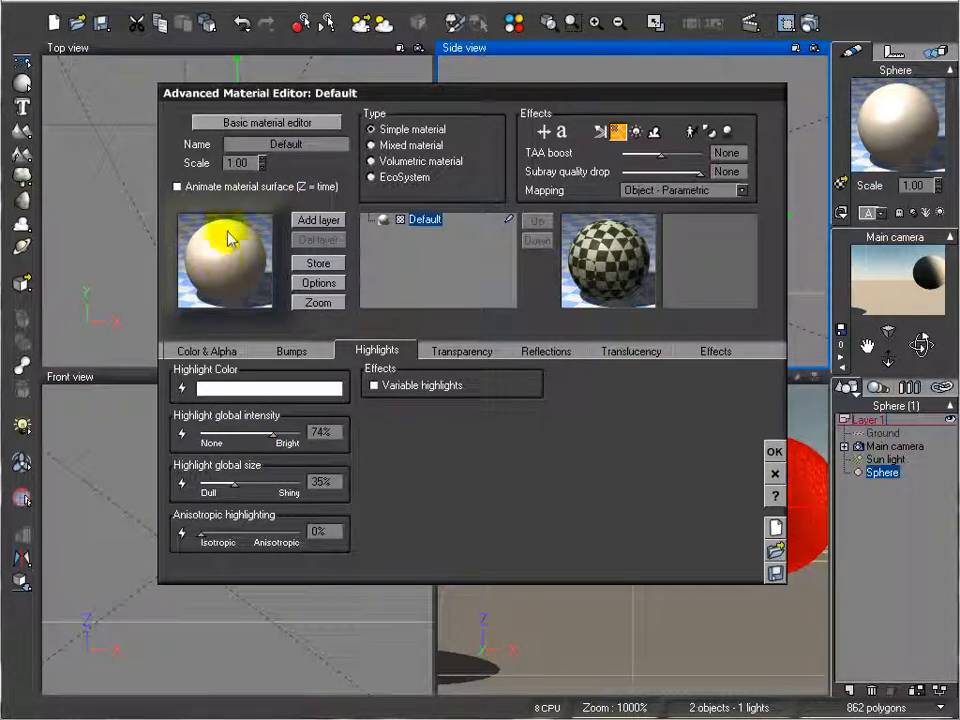
click(289, 433)
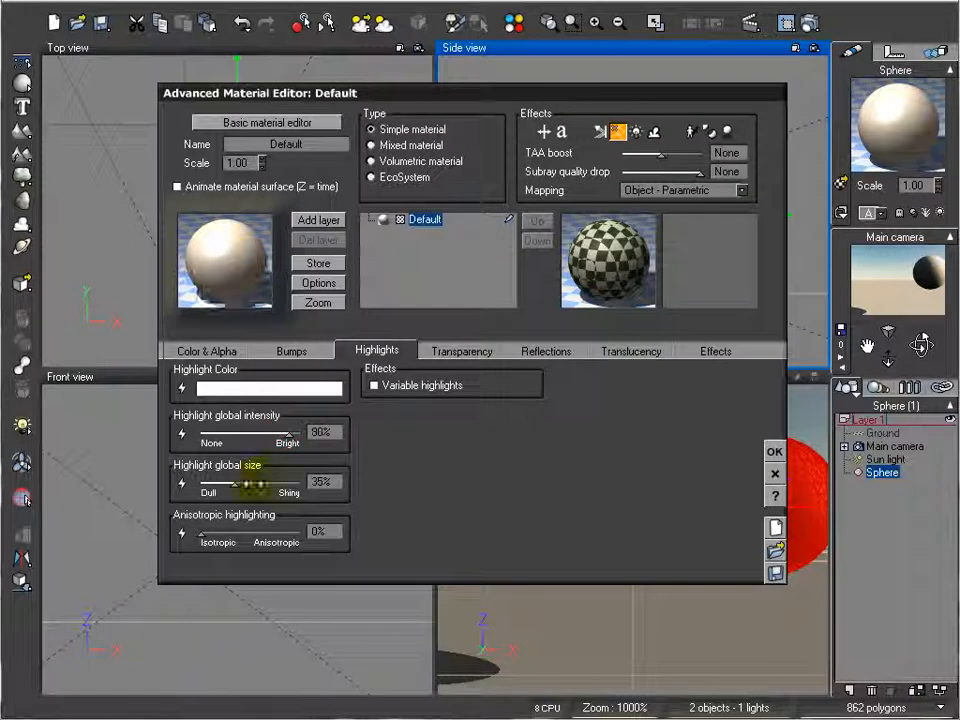
drag(270, 482, 210, 484)
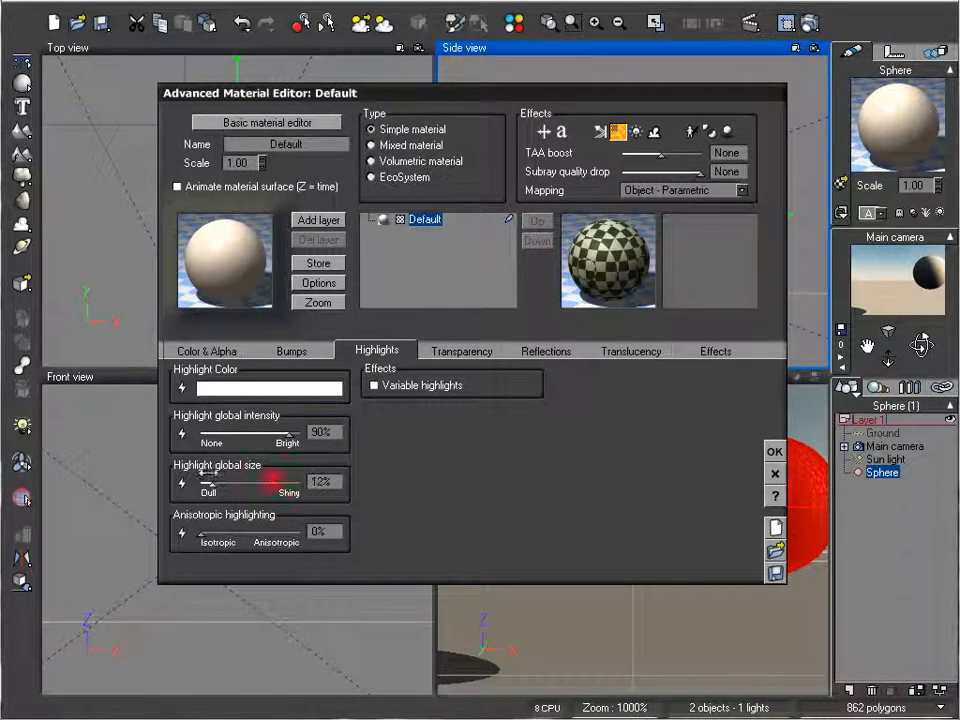
Change the material's highlight color to orange, with red 227, green 94 and blue 18
click(238, 392)
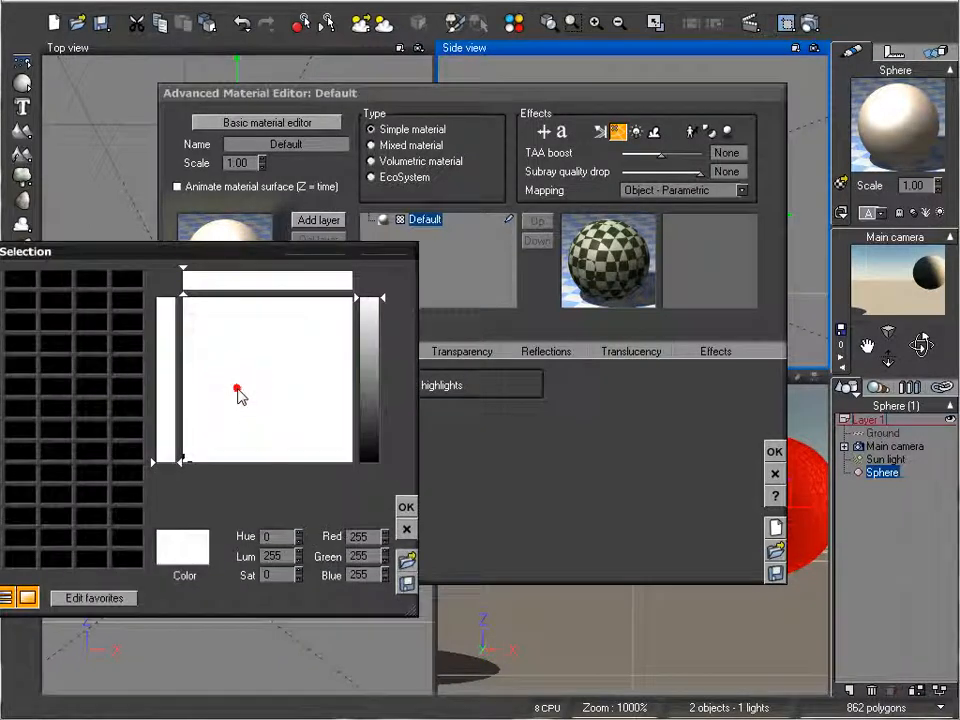
mouse_move(237, 389)
mouse_down()
mouse_move(221, 354)
mouse_move(207, 352)
mouse_up()
drag(369, 364, 369, 383)
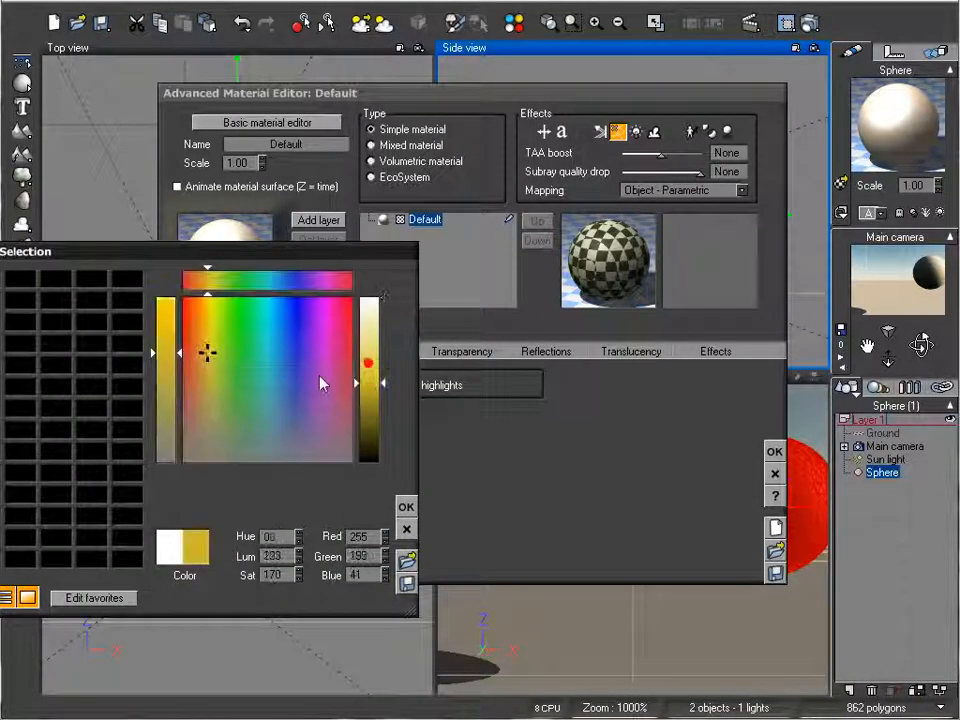
drag(209, 350, 193, 323)
click(406, 506)
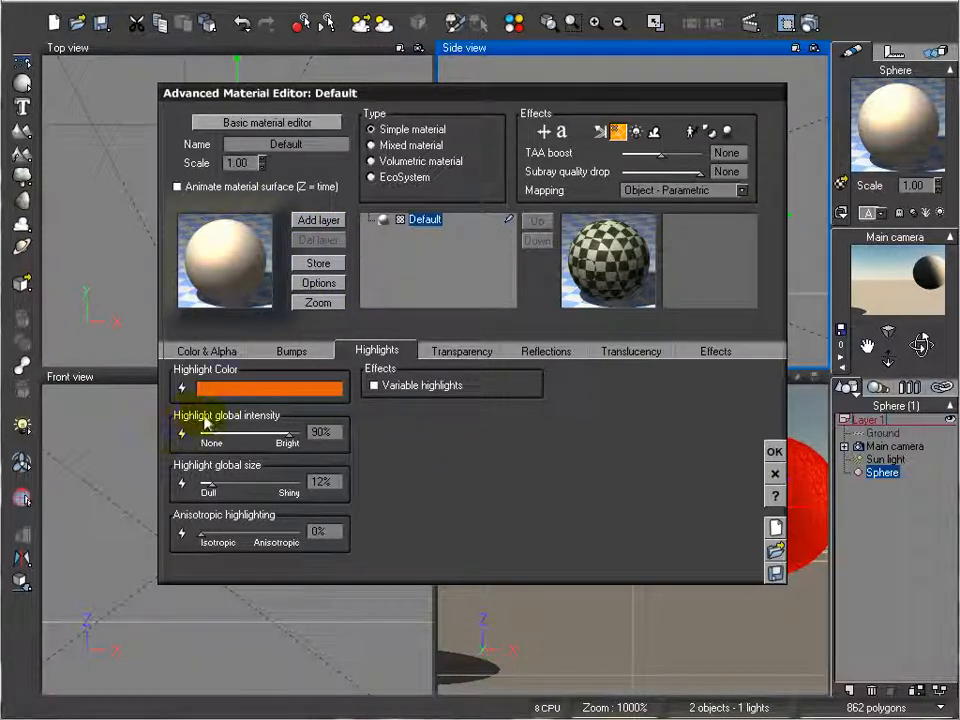
Raise both the highlight global intensity and the highlight global size to 100%, and refresh the material preview
mouse_move(285, 433)
mouse_down()
mouse_move(294, 434)
mouse_move(205, 433)
mouse_move(298, 438)
mouse_up()
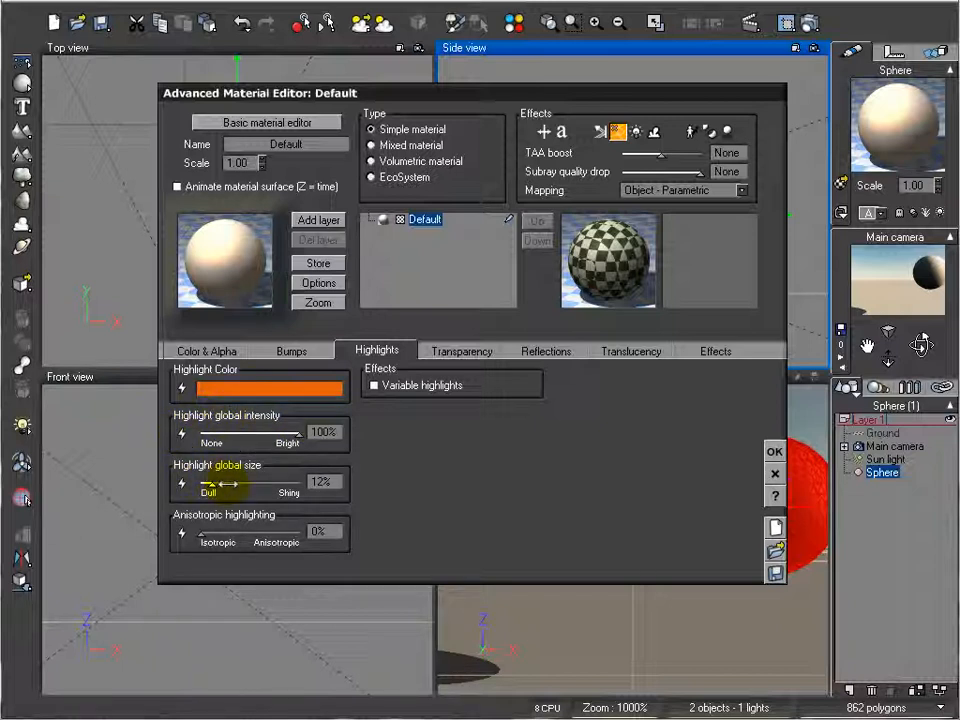
drag(211, 484, 320, 482)
click(222, 254)
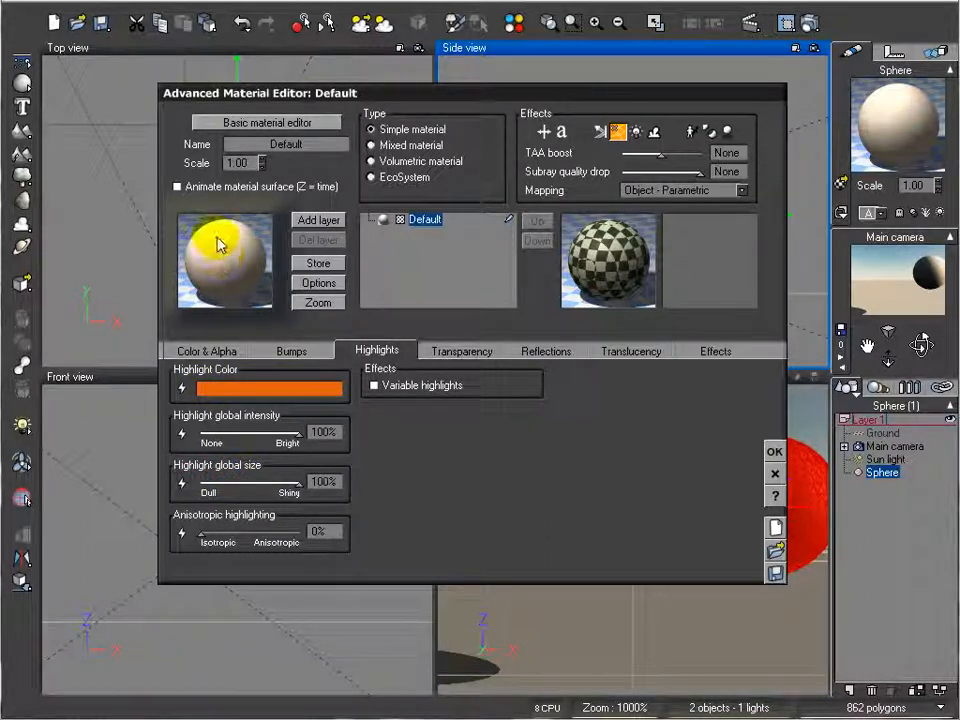
Lighten the highlight color to a pale pinkish white
right_click(252, 384)
click(280, 396)
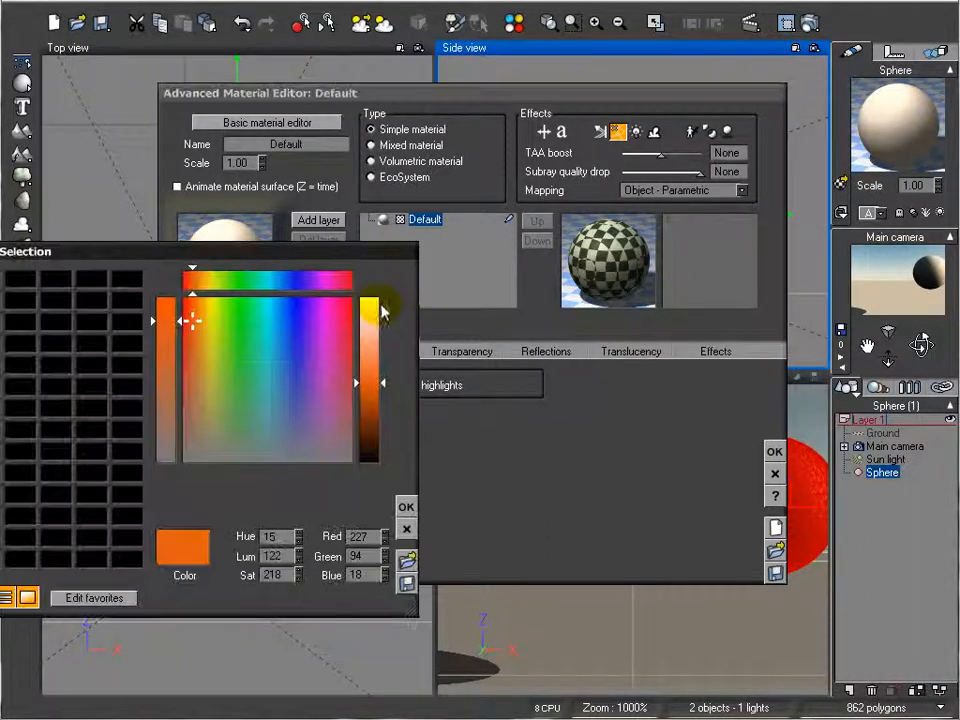
drag(384, 305, 366, 273)
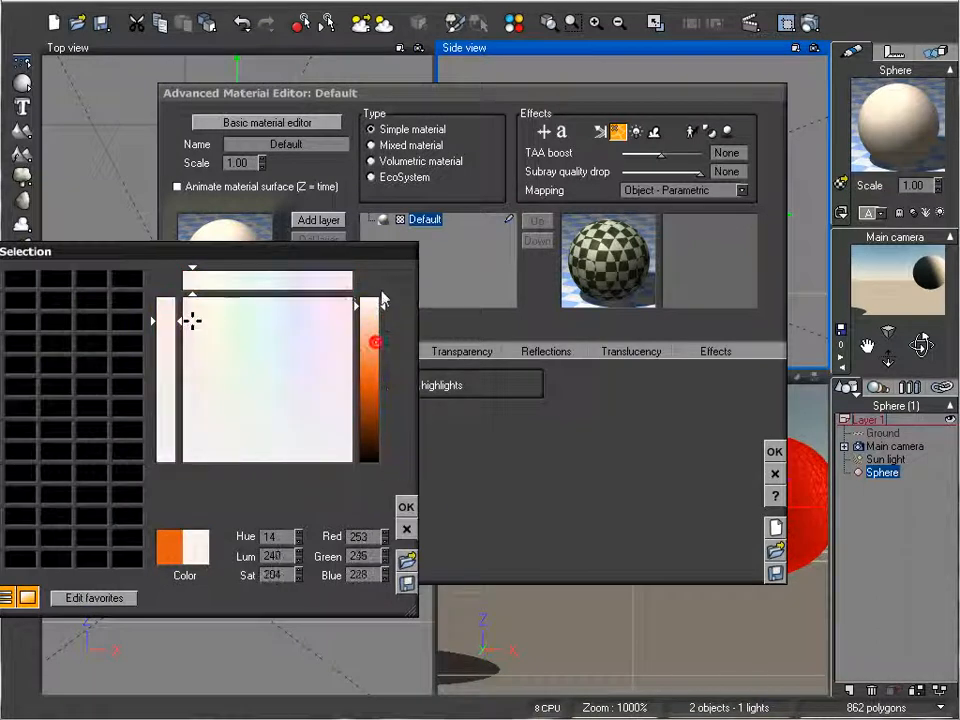
click(406, 506)
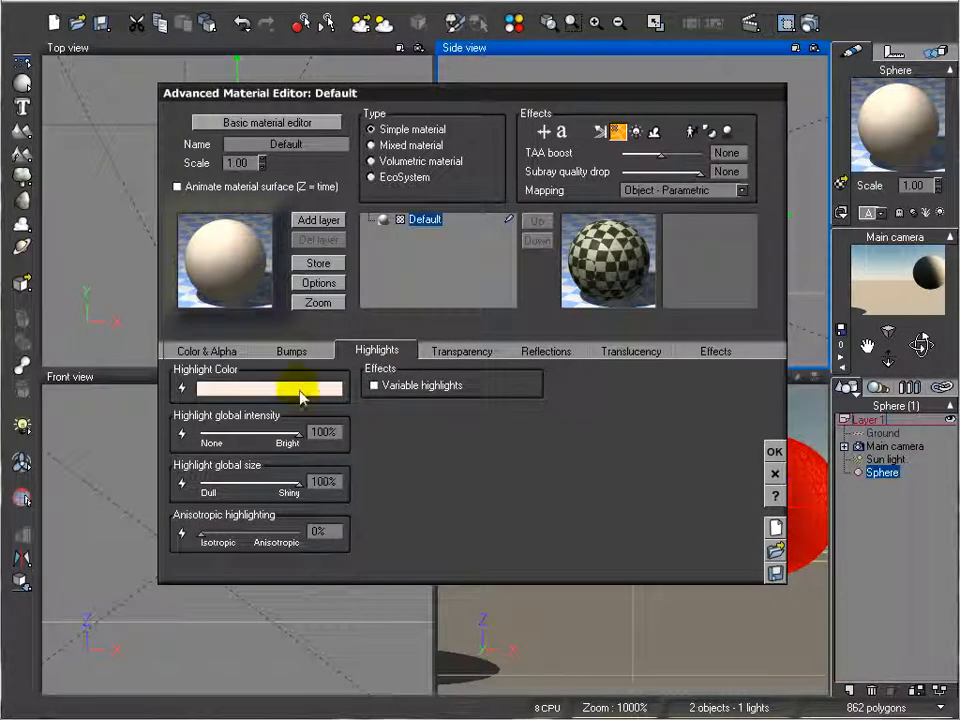
Set the highlight global size to 19% and try out stronger anisotropic highlighting
drag(298, 483, 219, 482)
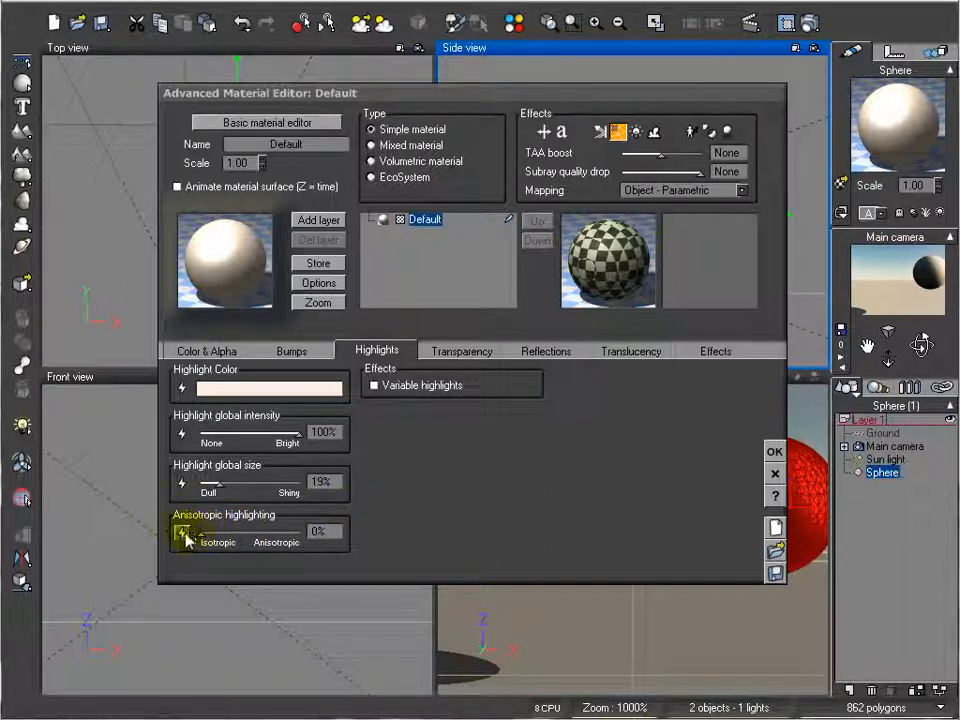
drag(210, 533, 262, 535)
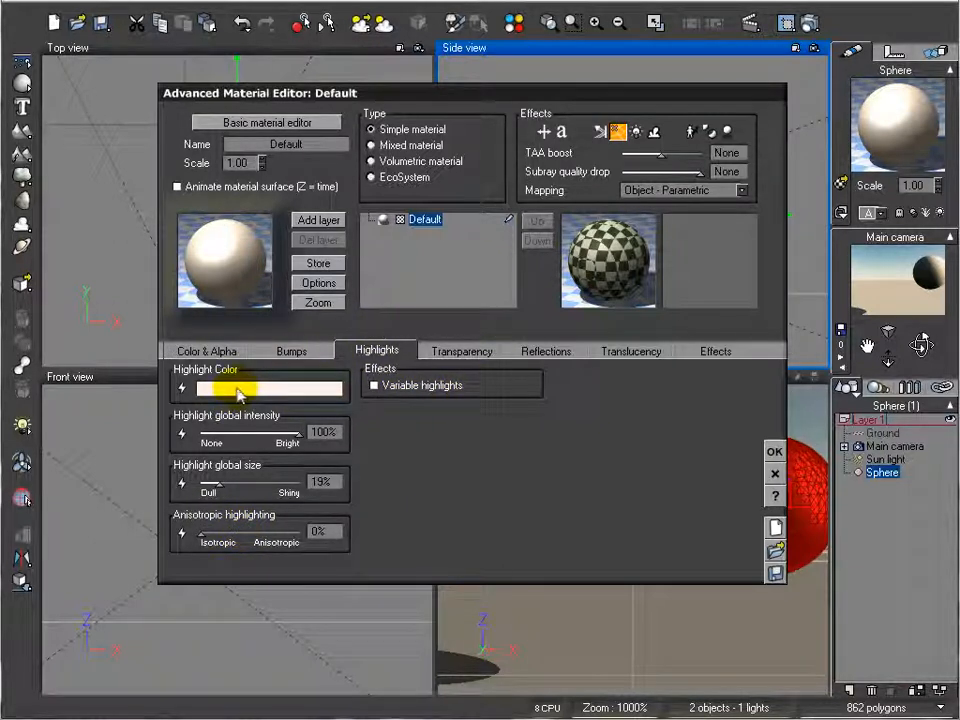
Open the highlight color's function graph and replace its constant color node with a Color map node
click(182, 390)
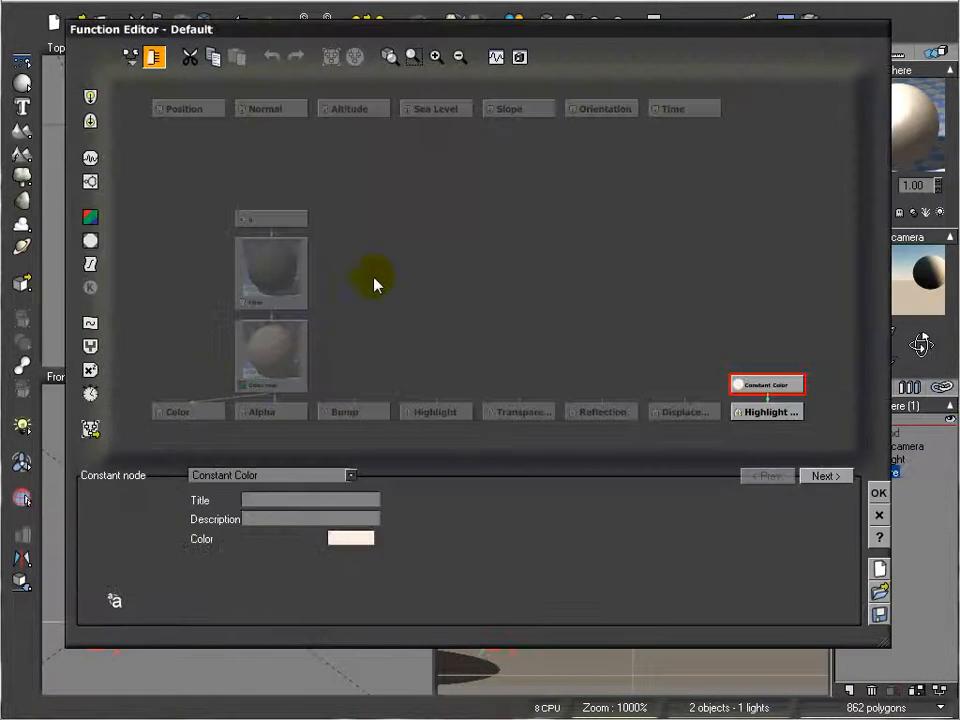
drag(734, 383, 651, 301)
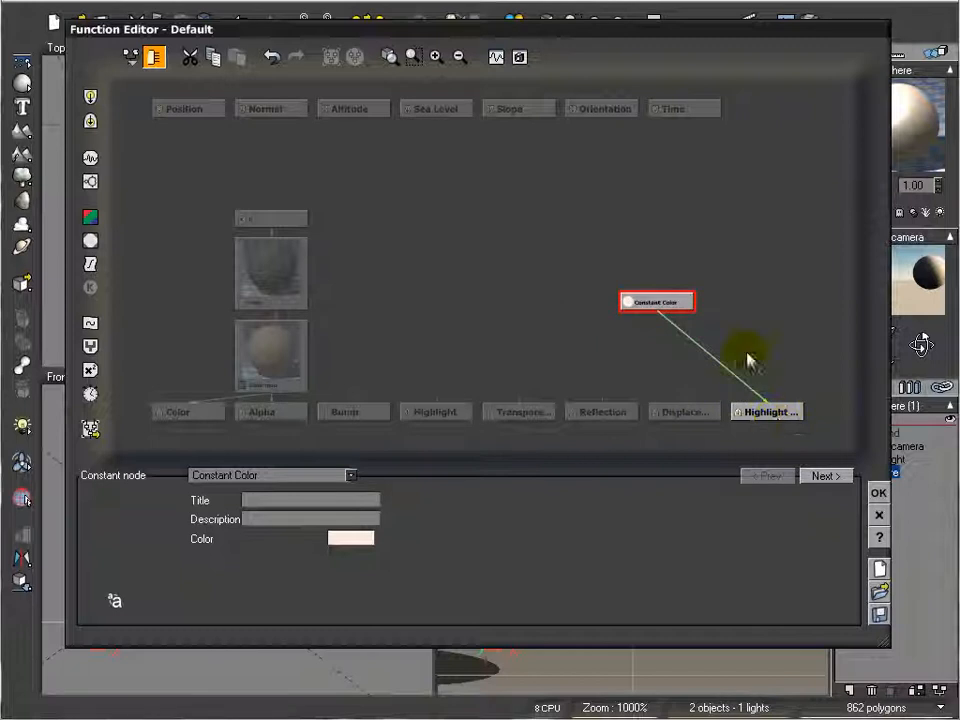
click(88, 218)
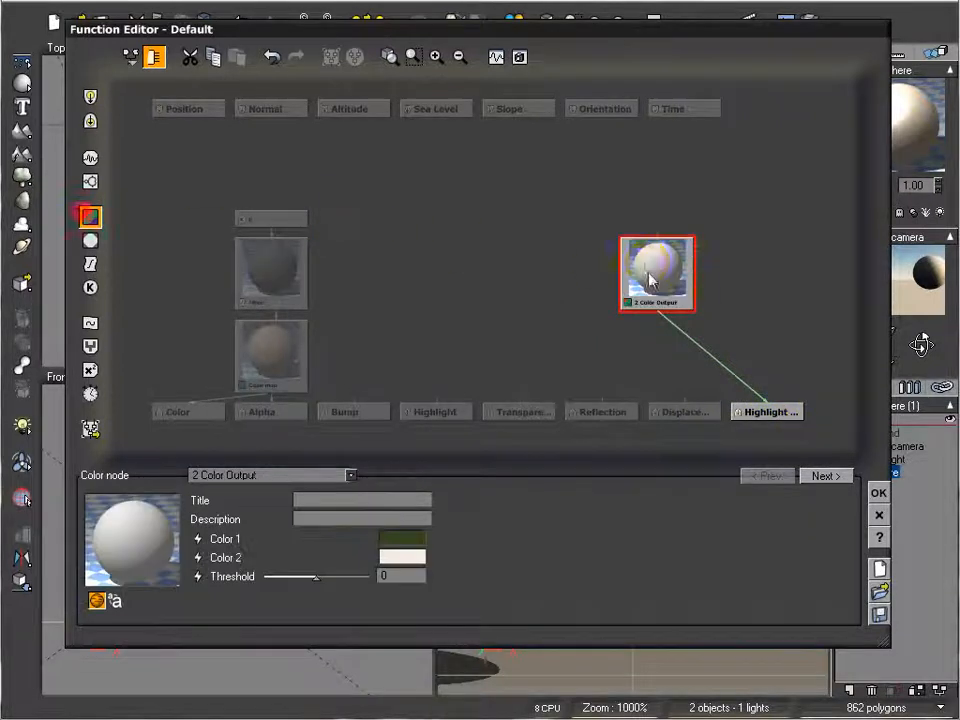
drag(649, 268, 718, 290)
click(293, 477)
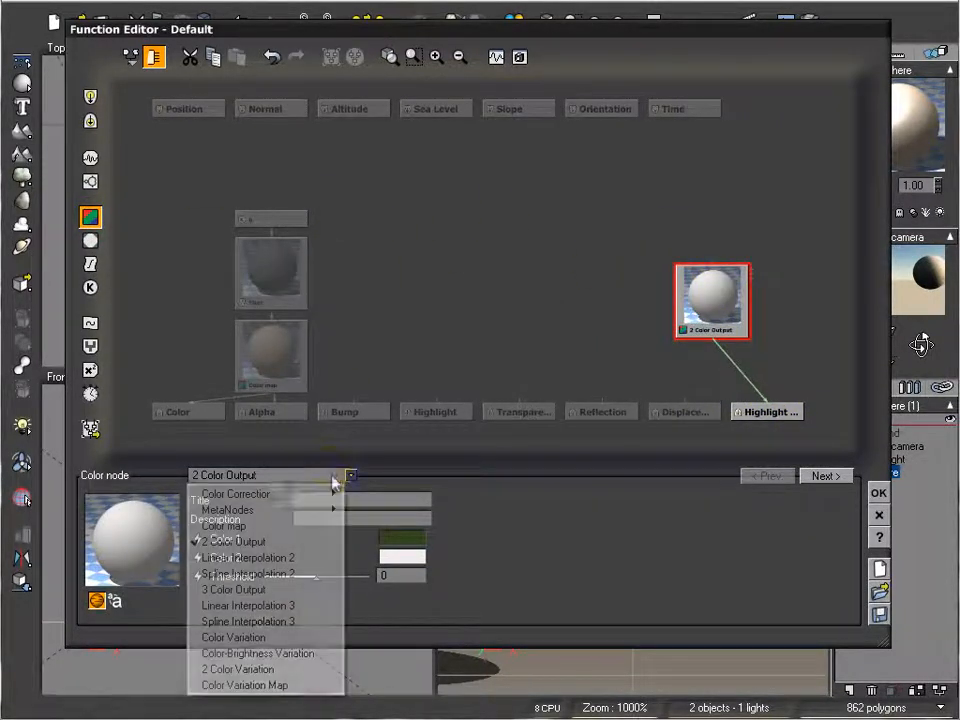
click(250, 525)
Load the Red green blue color map from the Colorful collection into the node and reposition the node in the graph
click(354, 563)
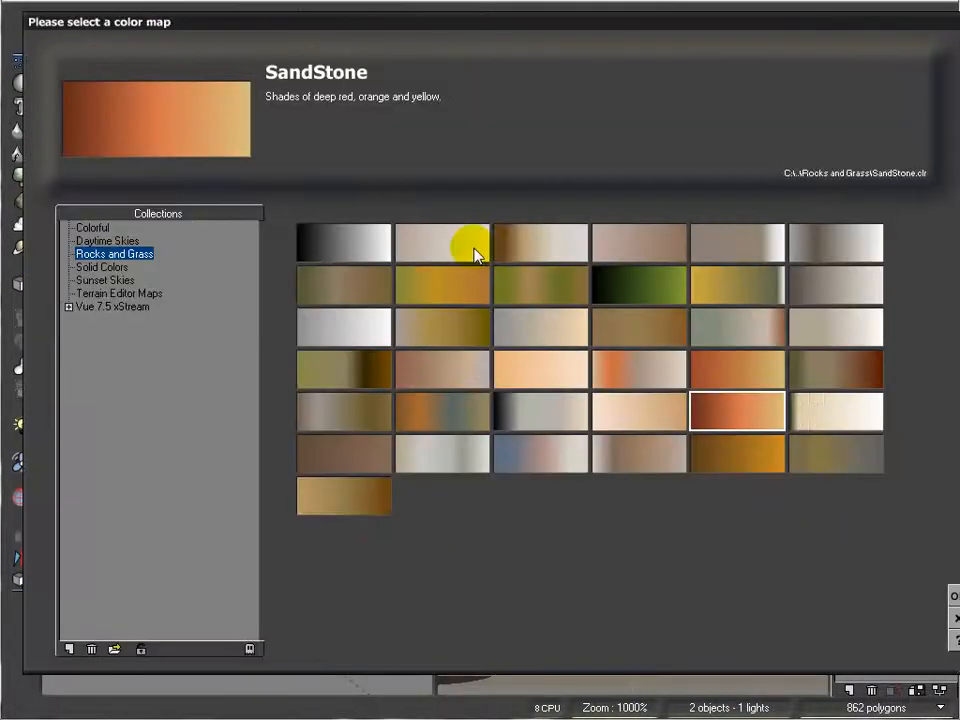
click(93, 228)
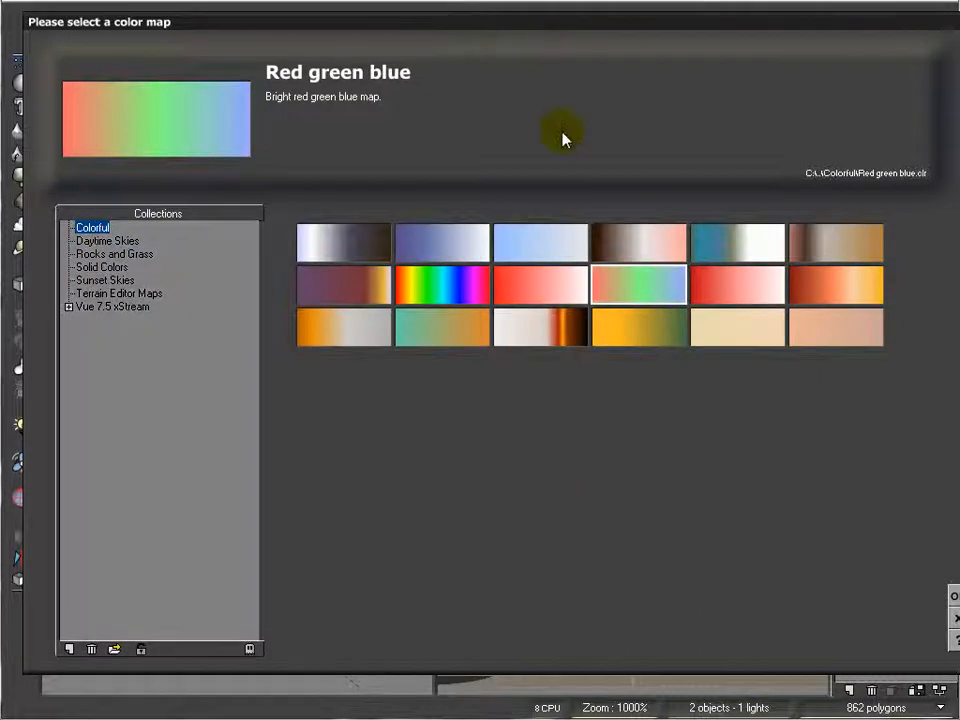
click(955, 595)
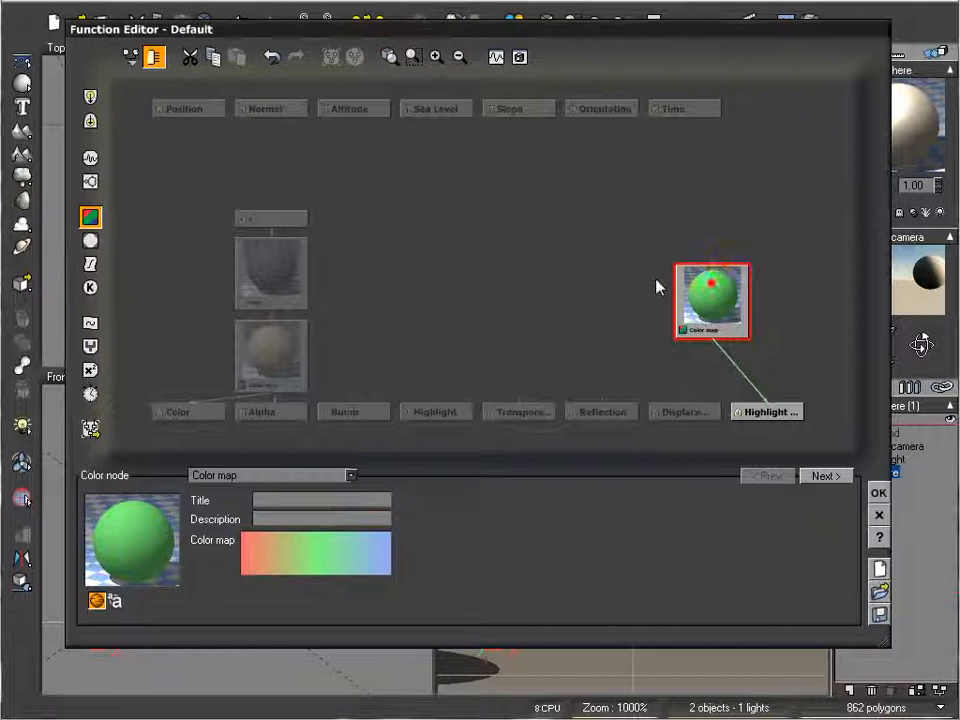
drag(690, 283, 607, 283)
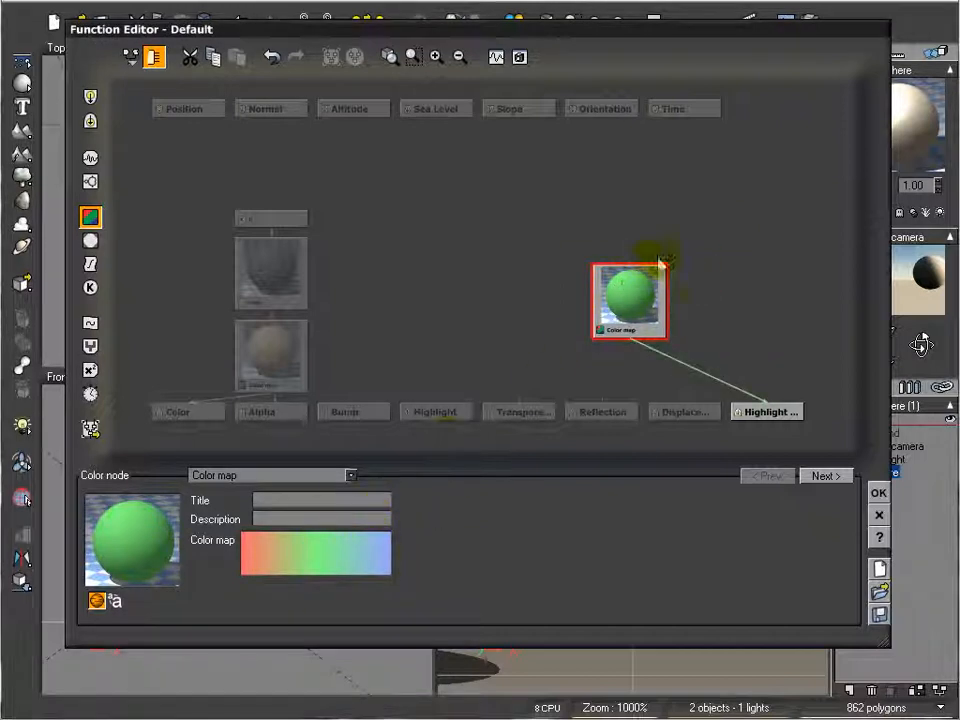
Add a Perlin Value noise node above the color map, feed it into the color map, and accept the function
click(613, 195)
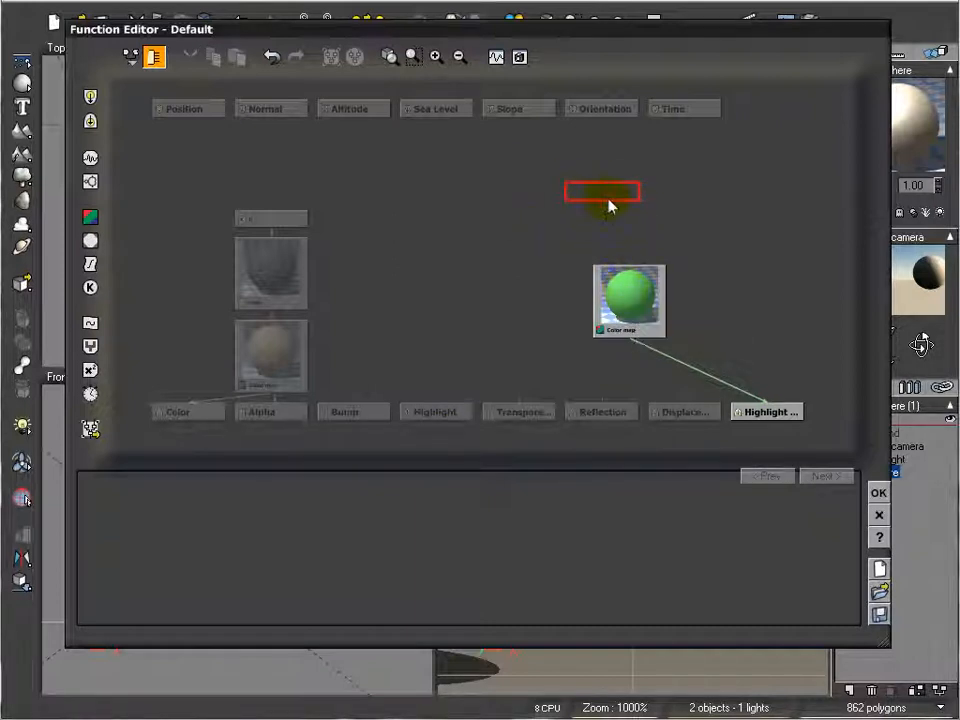
click(91, 160)
drag(634, 268, 604, 226)
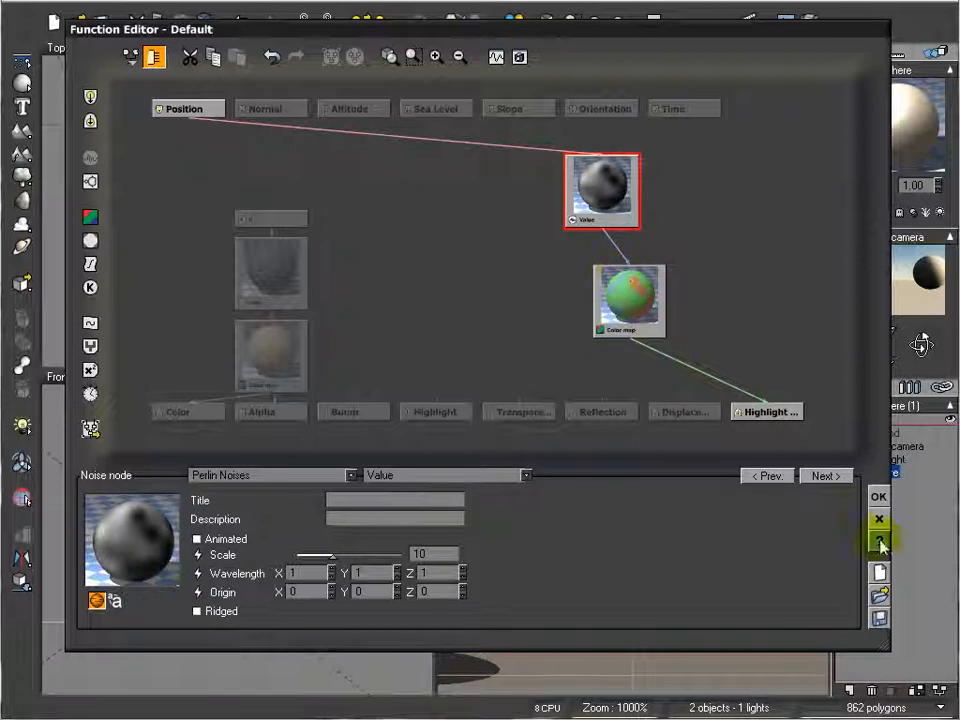
click(878, 496)
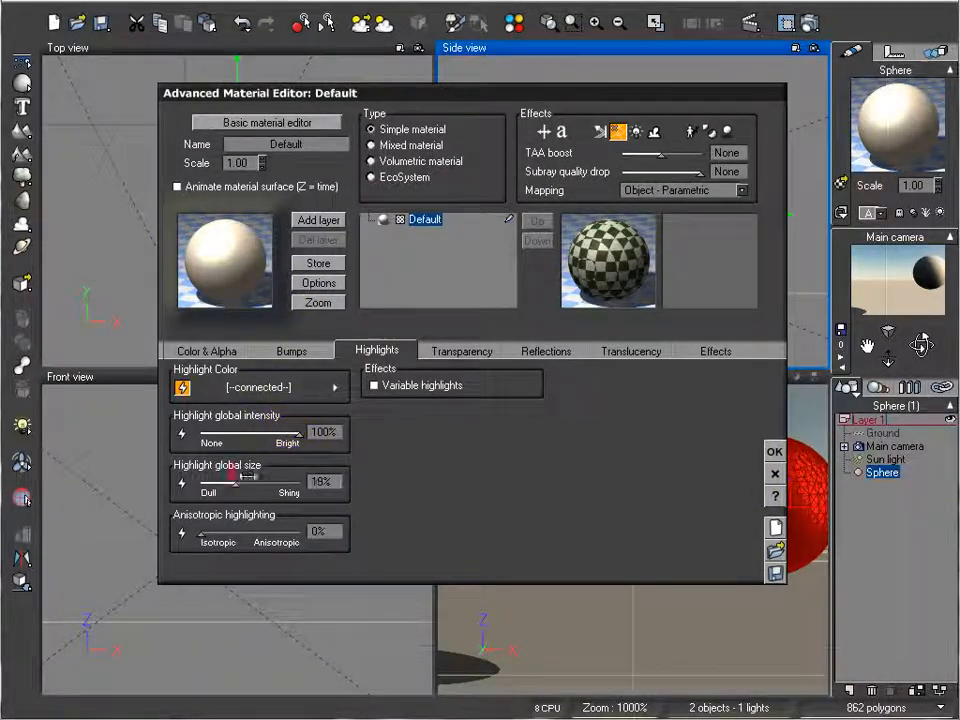
Set the highlight global size to 37% and accept the material changes
drag(243, 478, 260, 478)
click(218, 273)
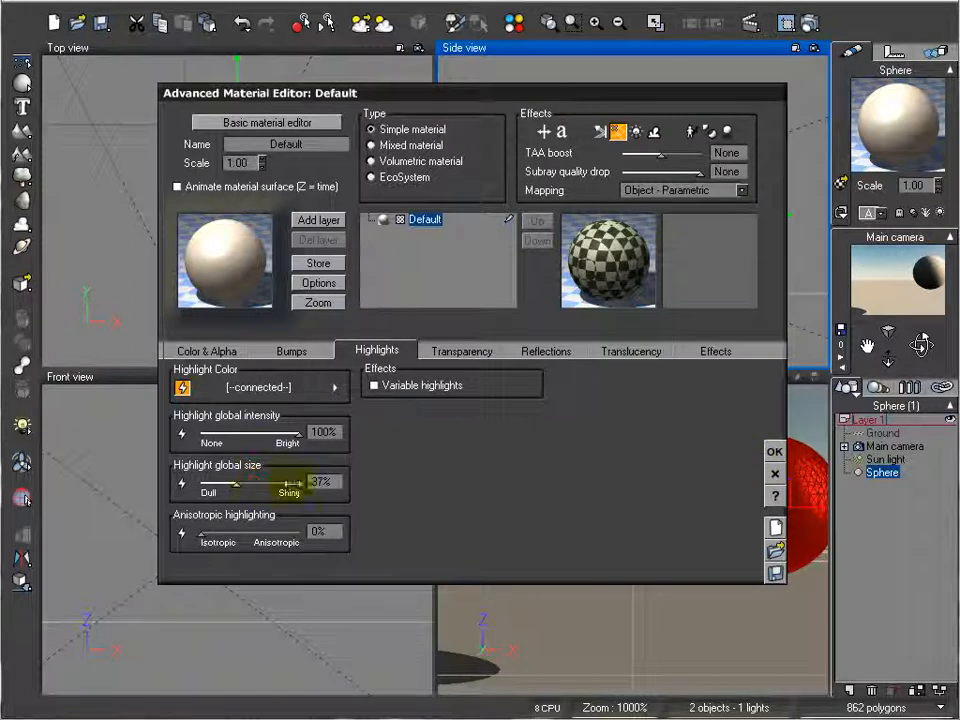
click(773, 452)
click(889, 303)
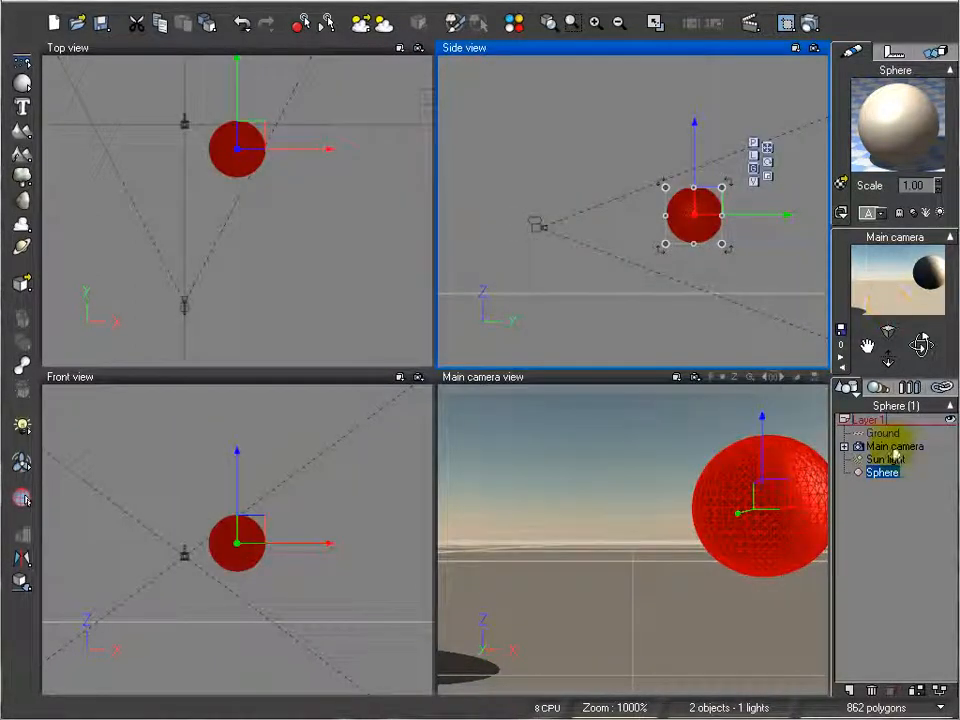
Move the sphere sideways in the top view to the middle of the camera's field of view
right_drag(666, 247, 657, 298)
right_drag(341, 161, 382, 171)
drag(290, 143, 244, 142)
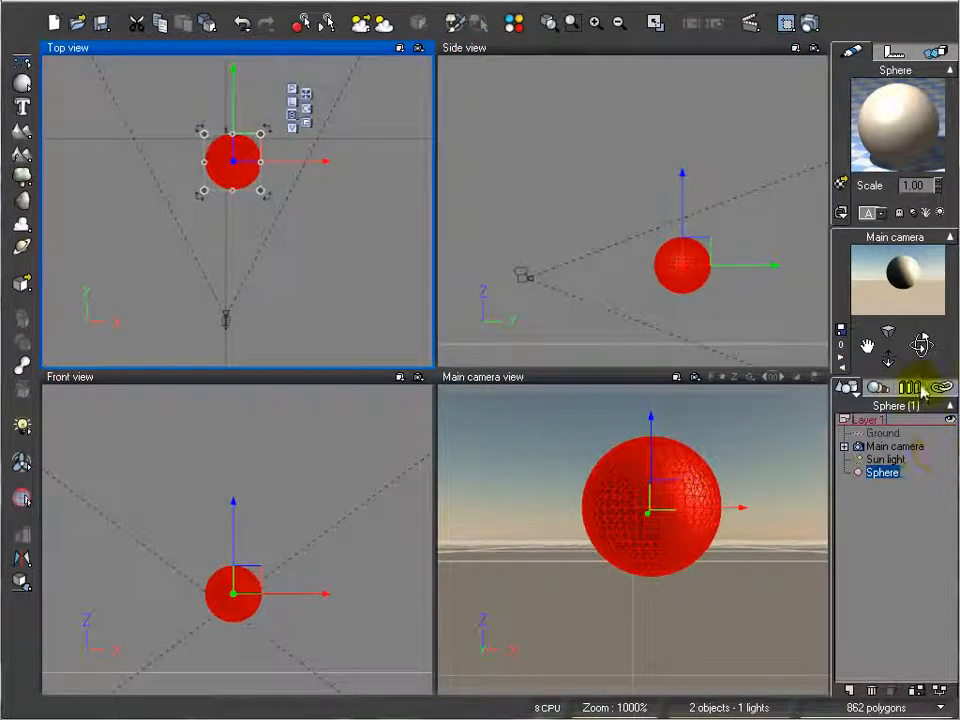
Move the sun light behind the camera in the top view so it lights the sphere's front, and render the main camera view
click(893, 460)
scroll(264, 300, down, 3)
drag(265, 181, 78, 283)
right_drag(227, 276, 395, 209)
scroll(313, 214, down, 1)
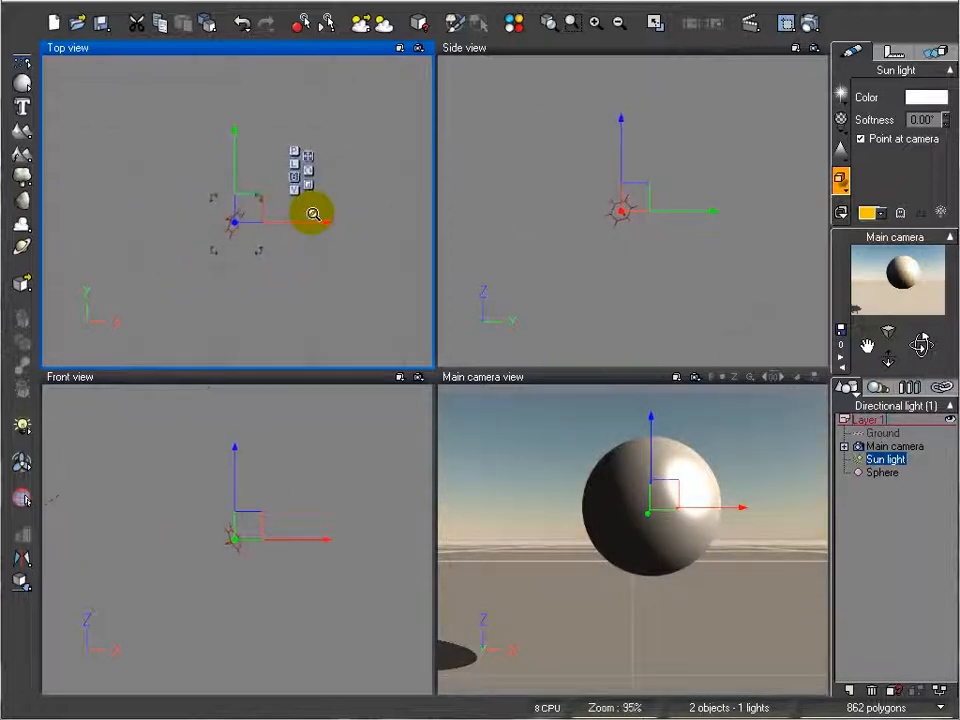
scroll(313, 214, down, 2)
drag(242, 204, 112, 253)
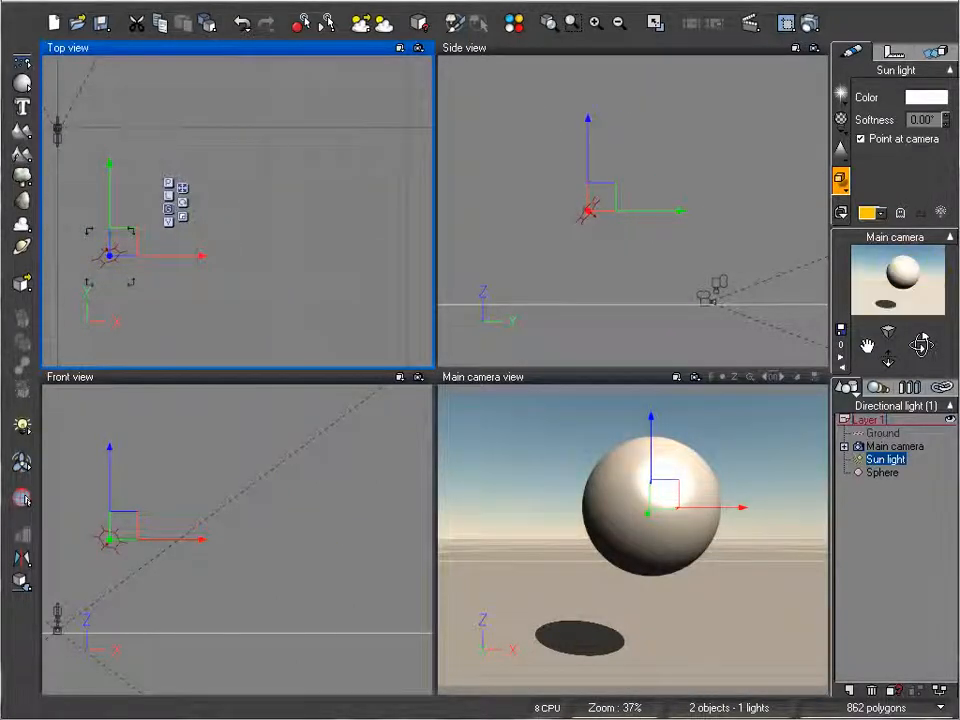
click(810, 23)
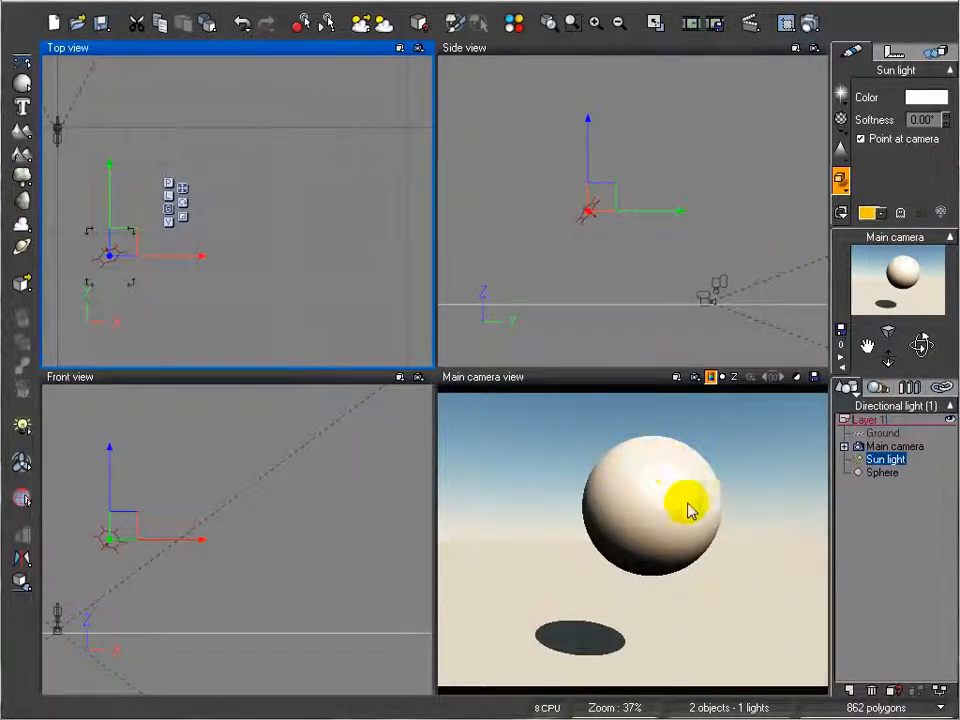
Open the sphere's material for editing and set its global transparency to 50%
click(882, 472)
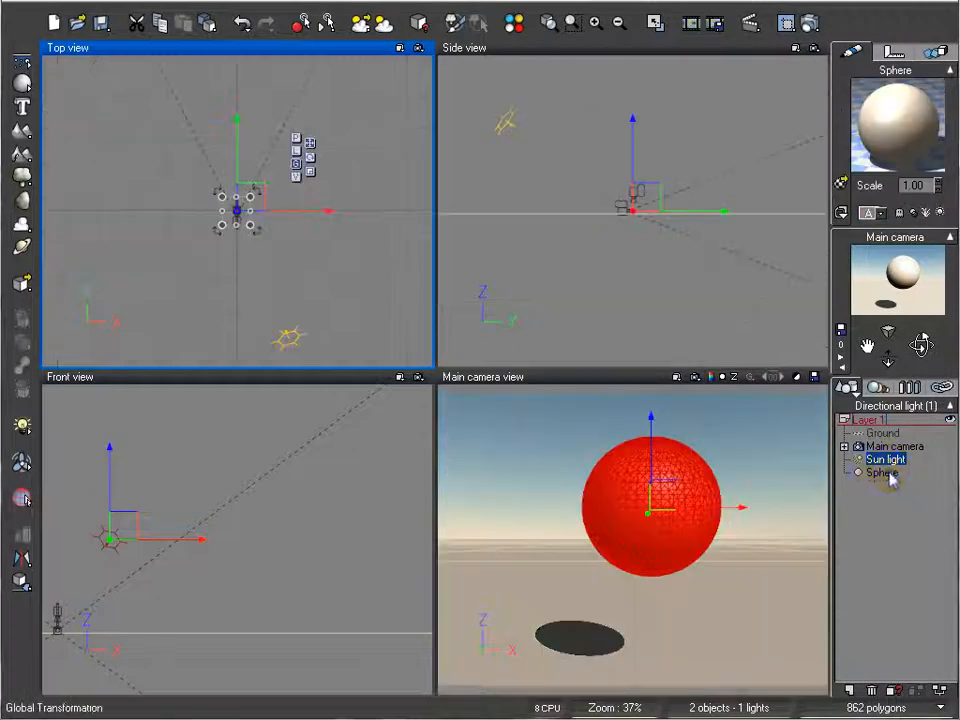
double_click(900, 125)
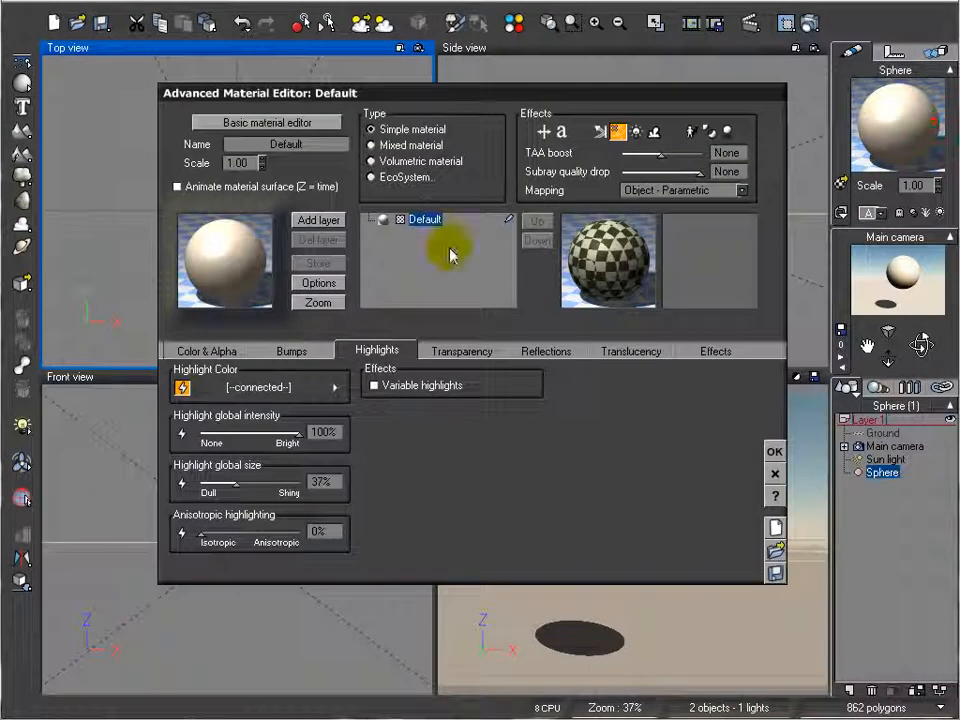
click(484, 351)
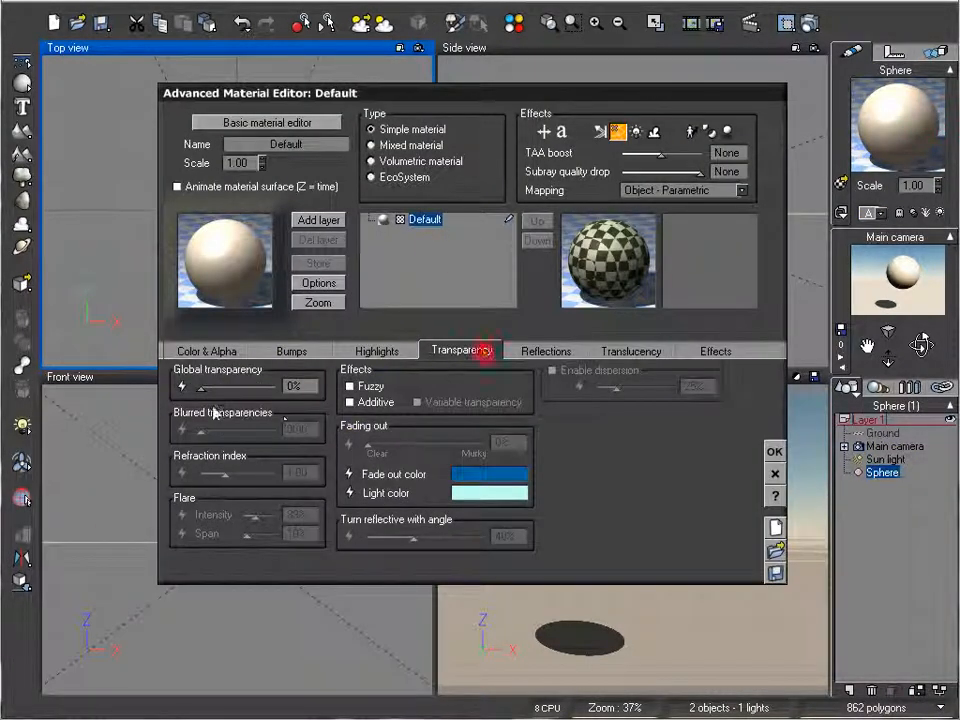
drag(240, 386, 250, 385)
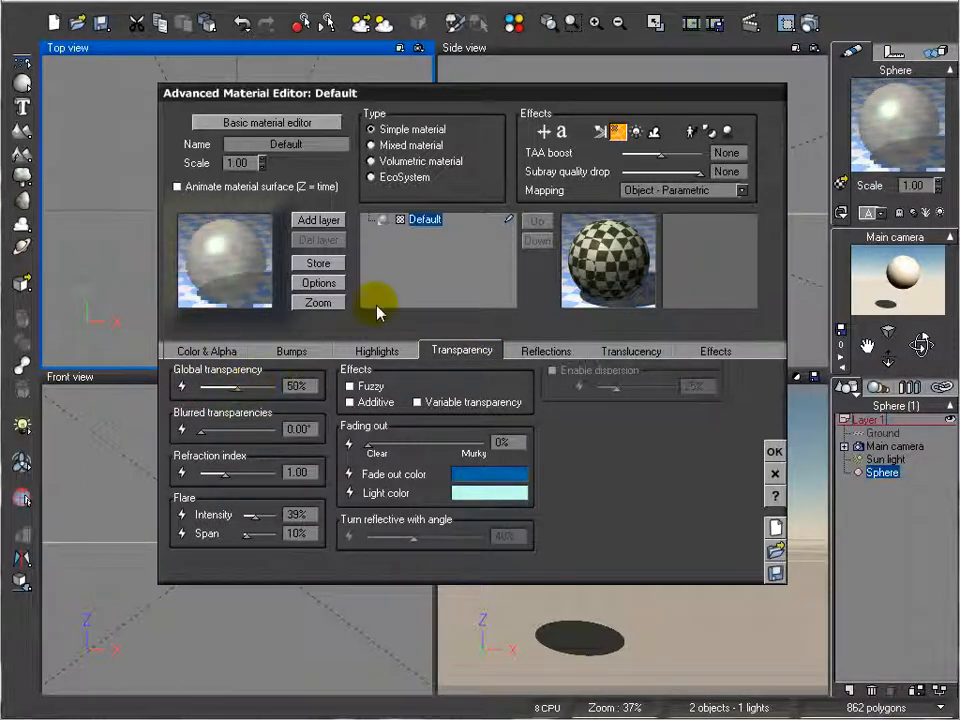
Change the material's overall color to light blue, accept the material, and render the main camera view
click(195, 350)
right_click(560, 386)
click(597, 394)
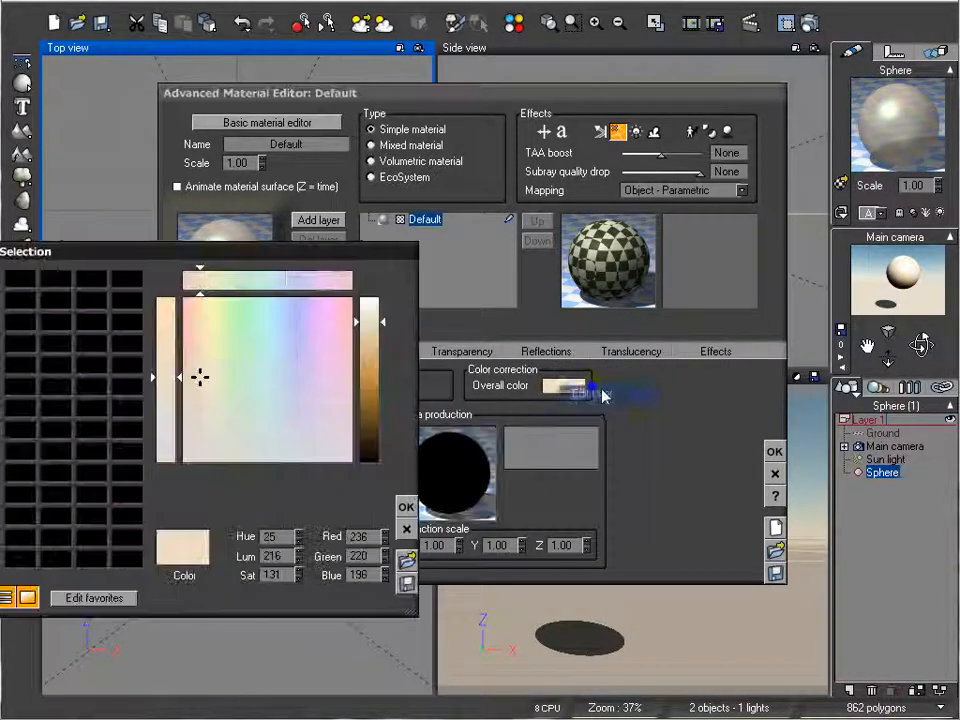
click(279, 311)
drag(368, 328, 370, 318)
click(404, 507)
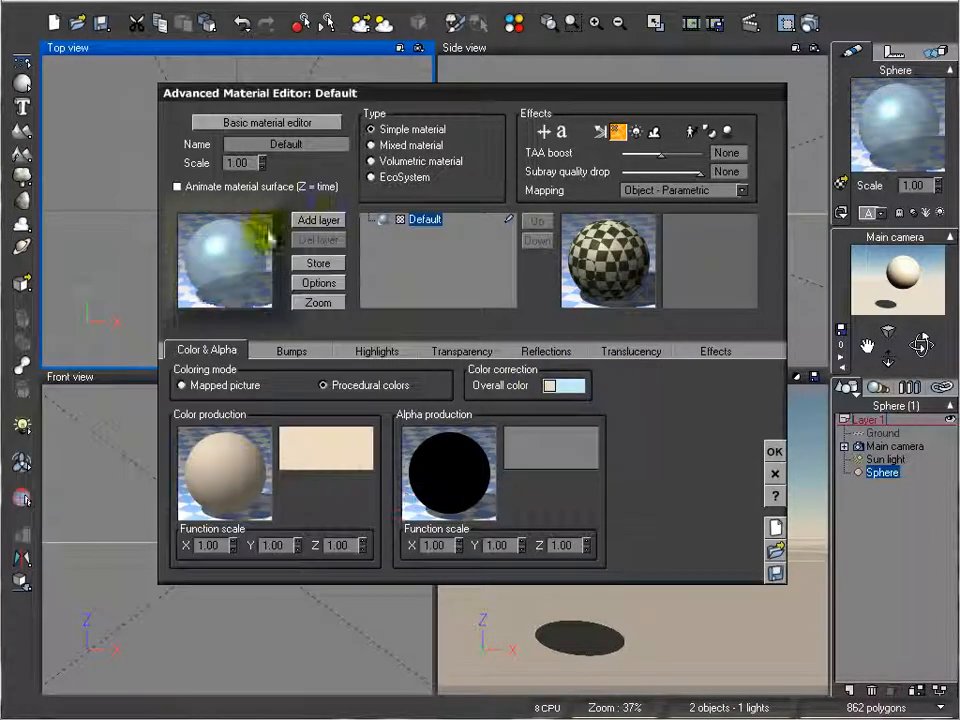
click(777, 451)
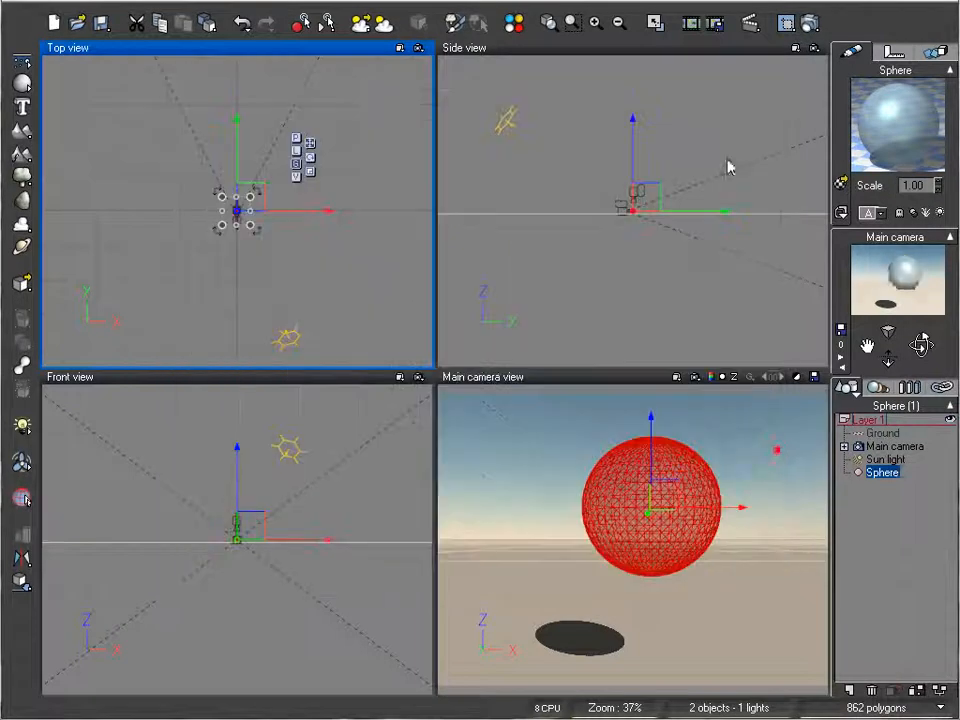
click(808, 27)
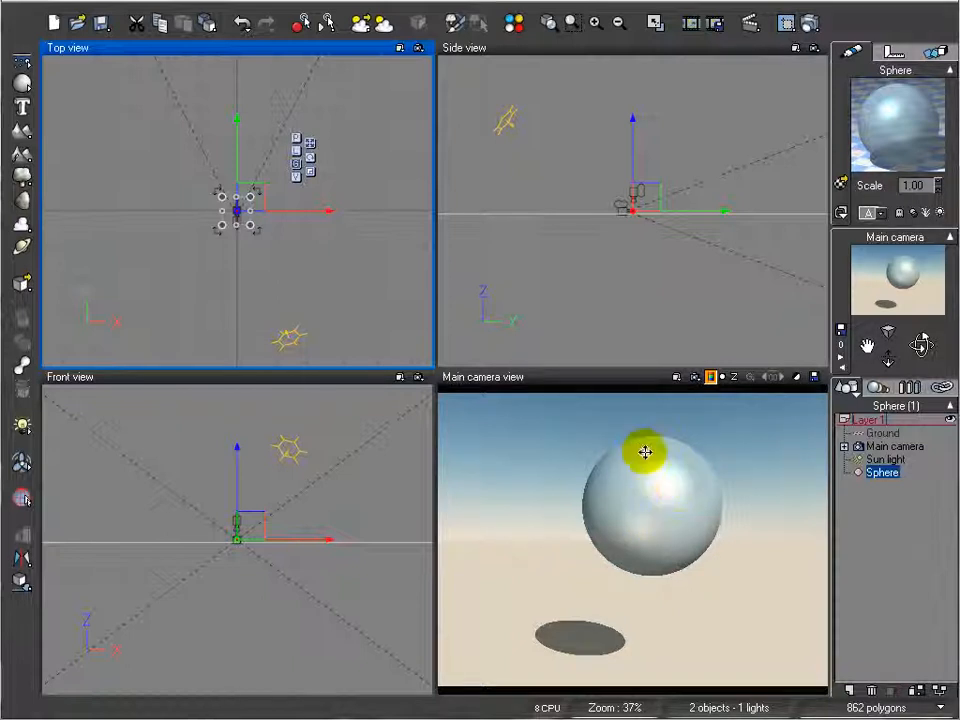
Reopen the sphere's material and set the highlight global size to 5% and anisotropic highlighting to 61%
double_click(909, 129)
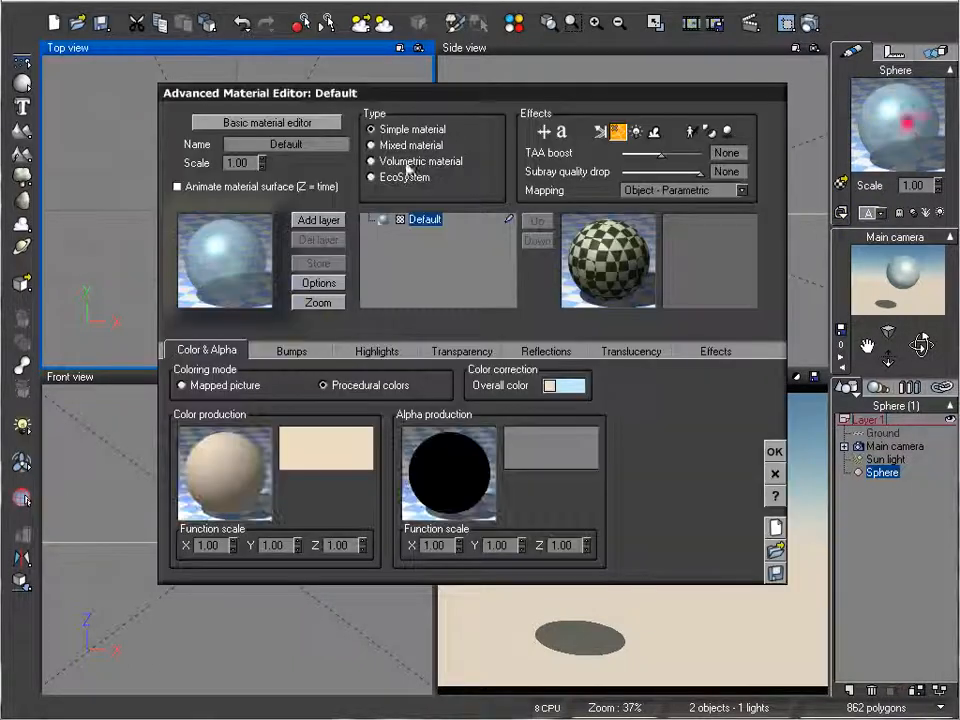
click(372, 358)
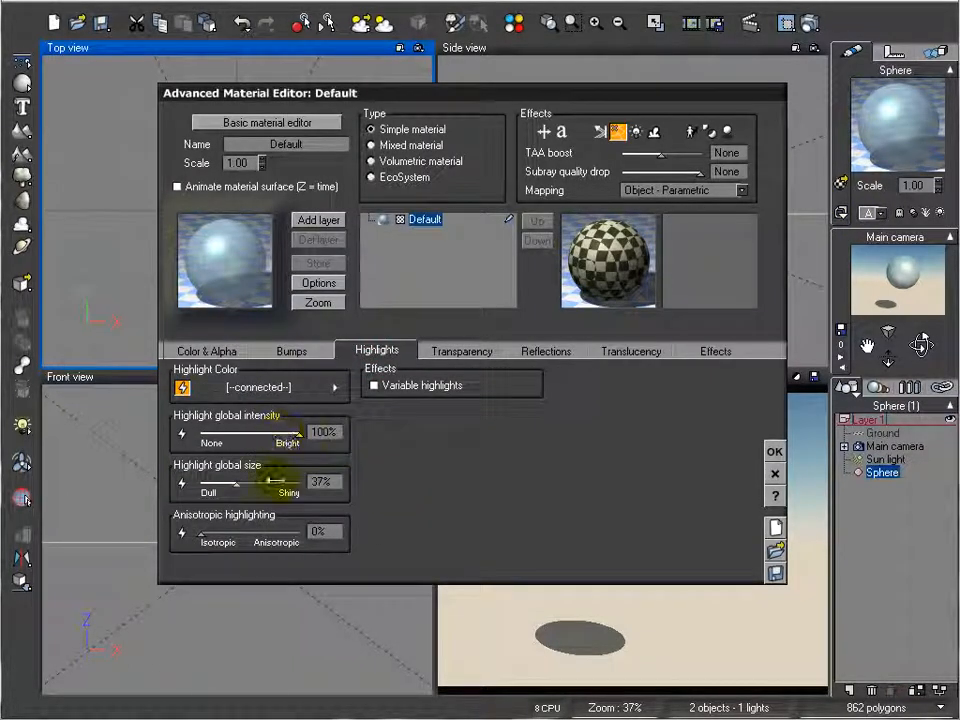
drag(236, 484, 212, 484)
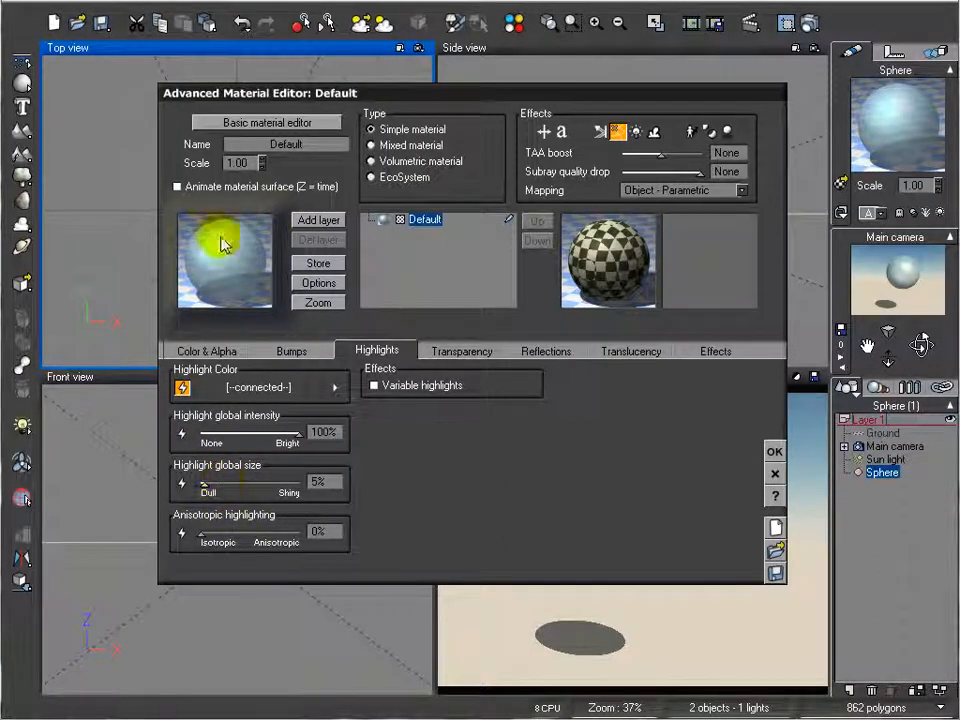
drag(216, 537, 222, 531)
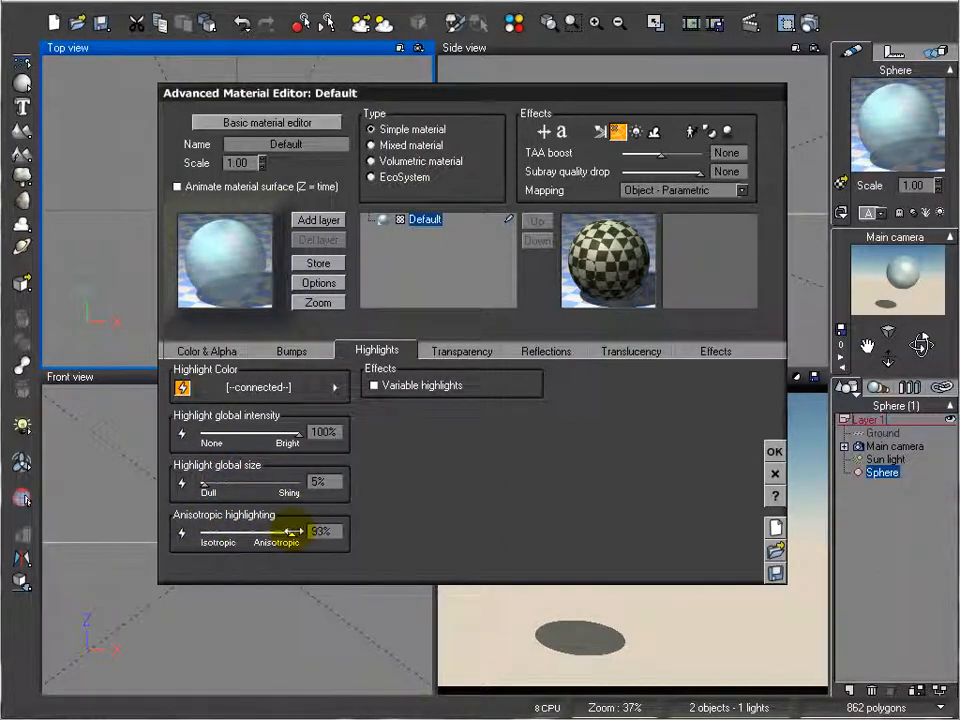
drag(293, 531, 266, 535)
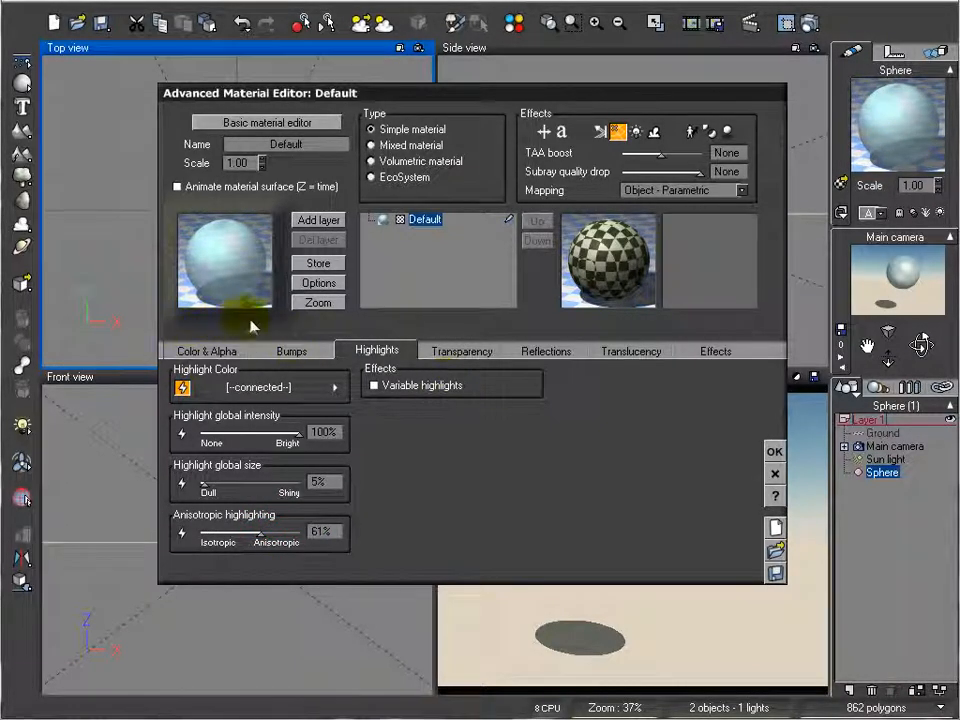
Render the scene to screen at Final preset quality, inspect the sphere's anisotropic highlight, and close the render
click(810, 22)
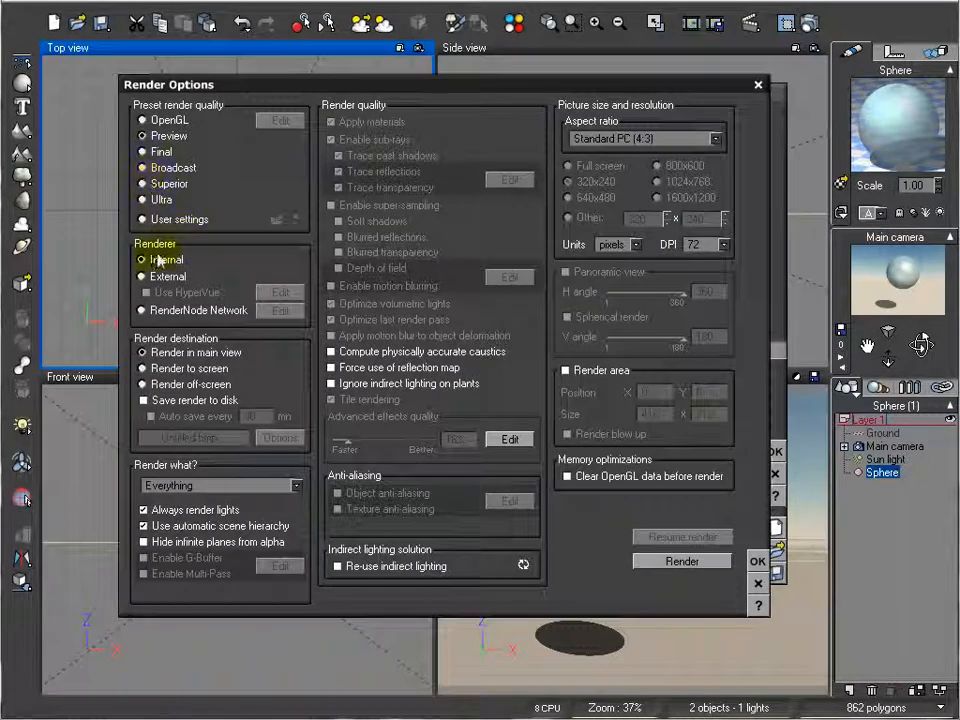
click(166, 368)
click(163, 150)
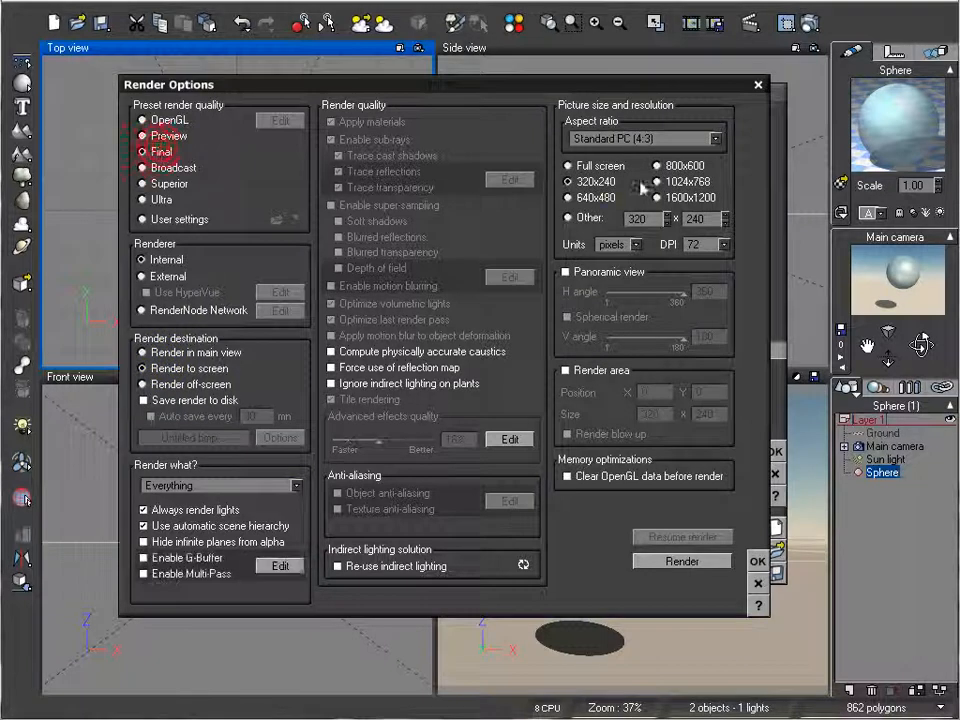
click(664, 561)
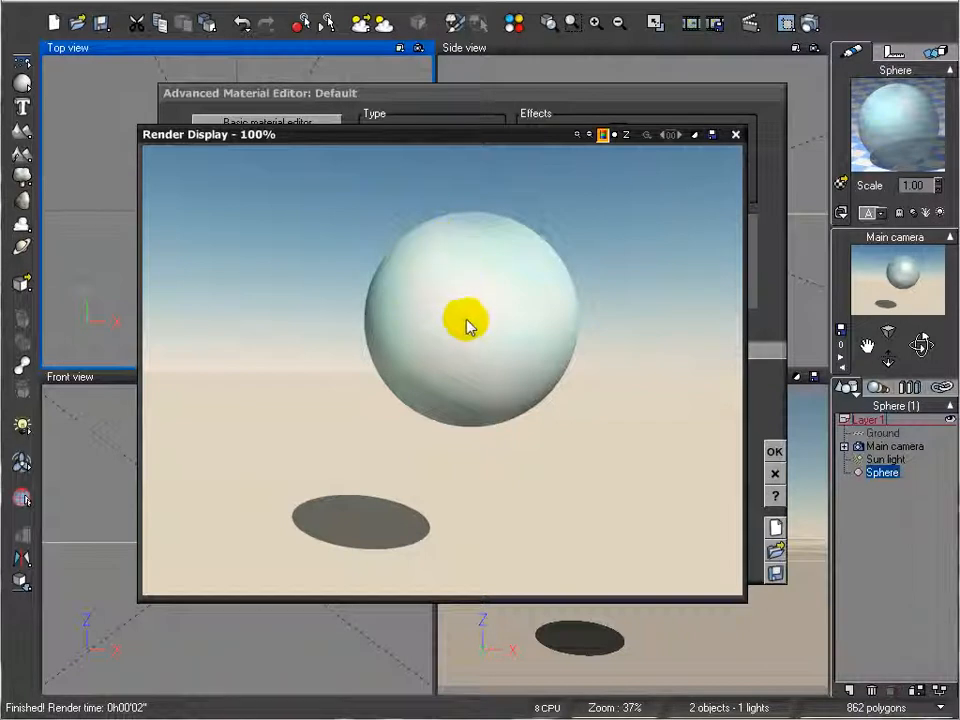
click(735, 134)
Set anisotropic highlighting to 5%, render the scene again to compare the highlight, and close the render
drag(258, 515, 236, 525)
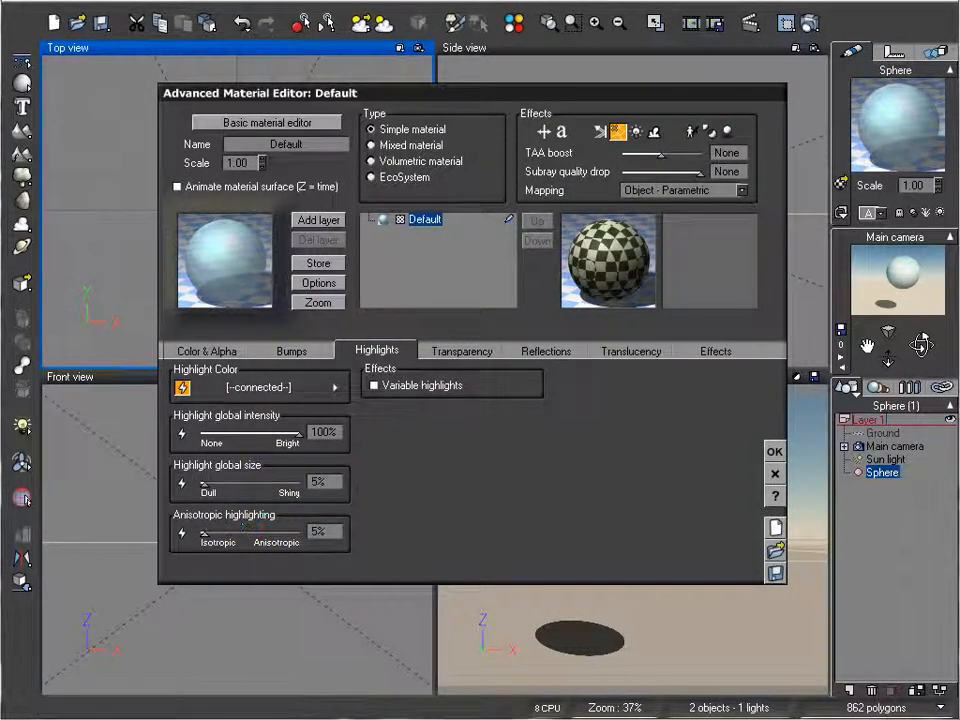
click(809, 22)
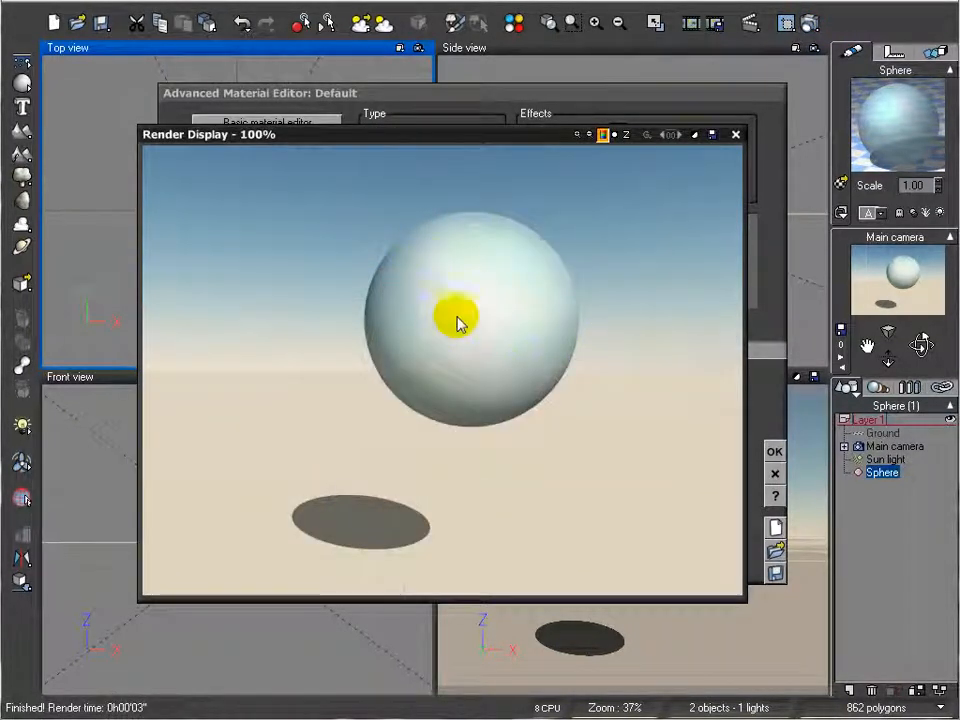
click(737, 135)
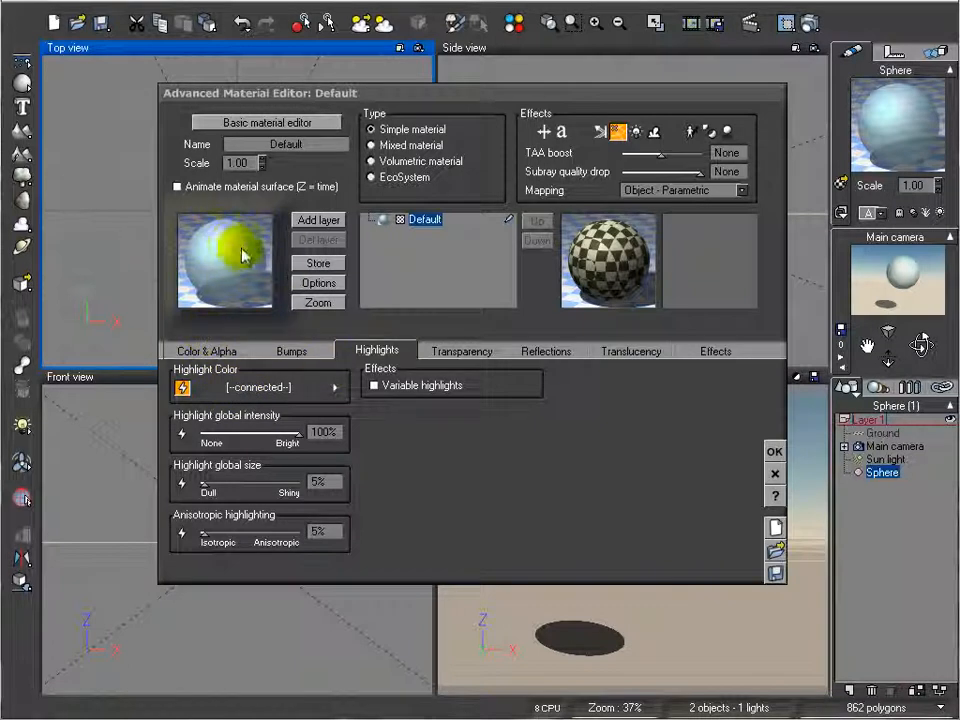
Enable variable highlights and load the Blurg function from the Terrain Altitudes collection as the highlight production
click(386, 392)
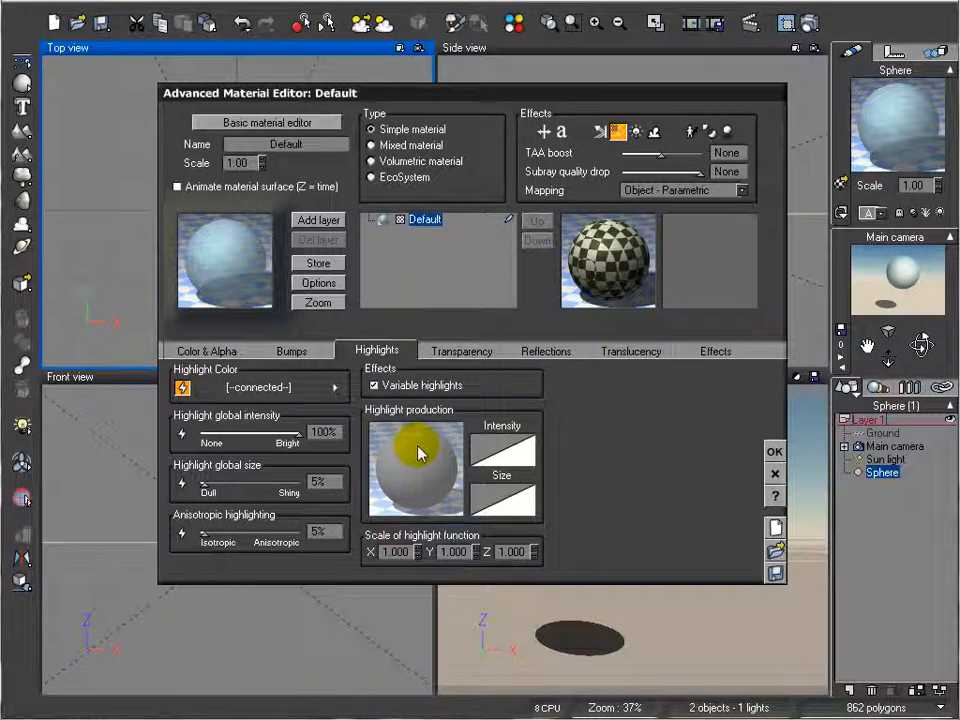
click(417, 453)
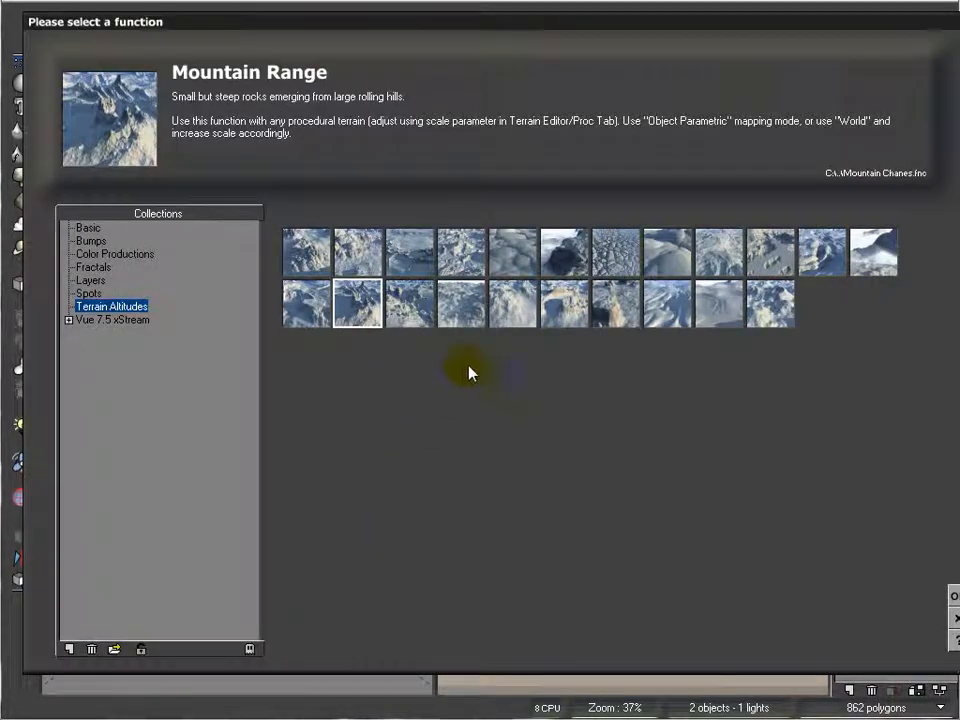
click(492, 253)
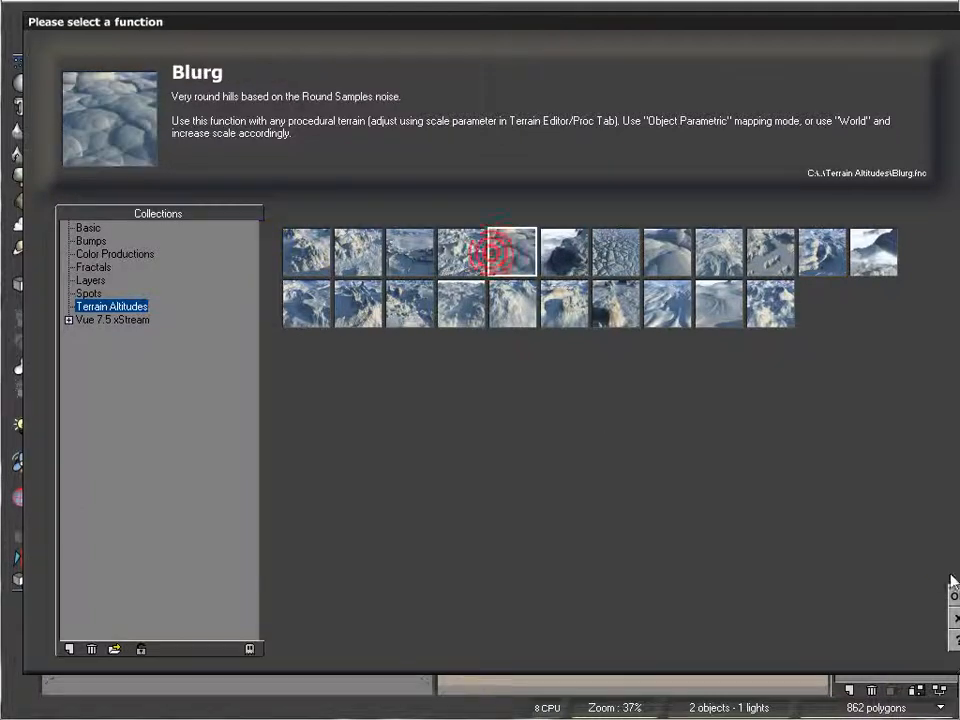
double_click(512, 252)
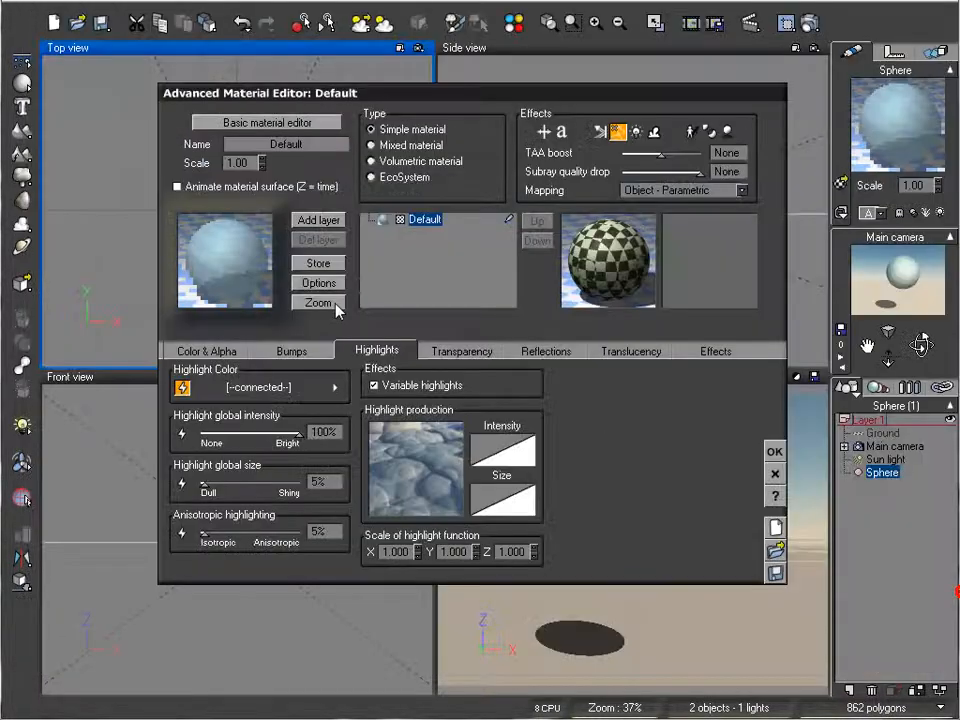
Reset the highlight production function to its default
right_click(412, 473)
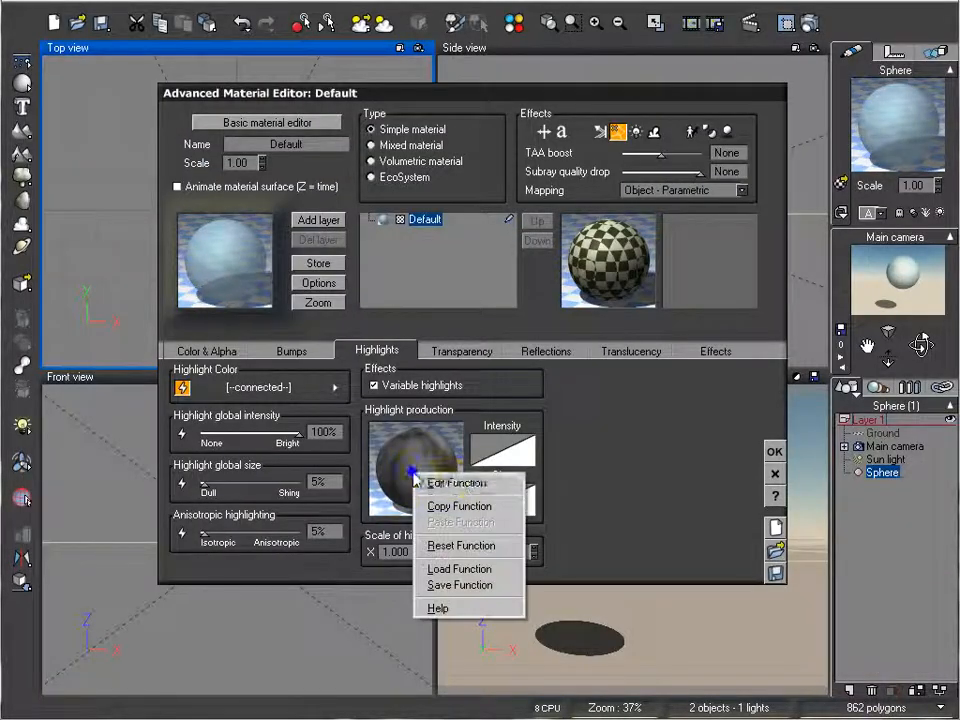
click(457, 546)
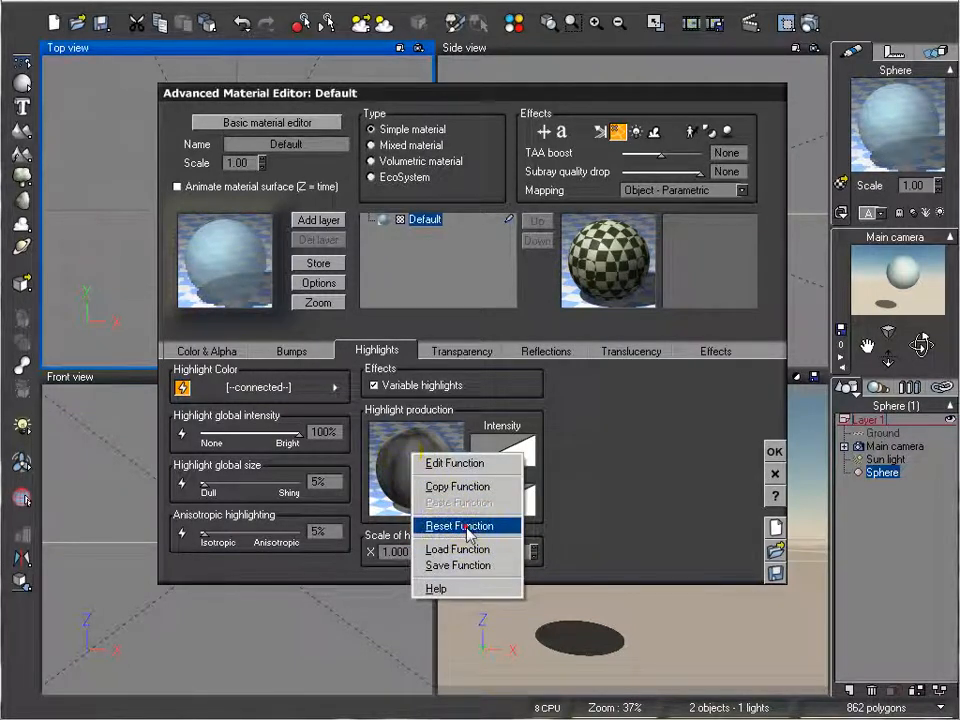
click(452, 525)
Open the highlight production function for editing and move the color map and Value noise nodes closer to the graph's middle
right_click(437, 481)
click(446, 474)
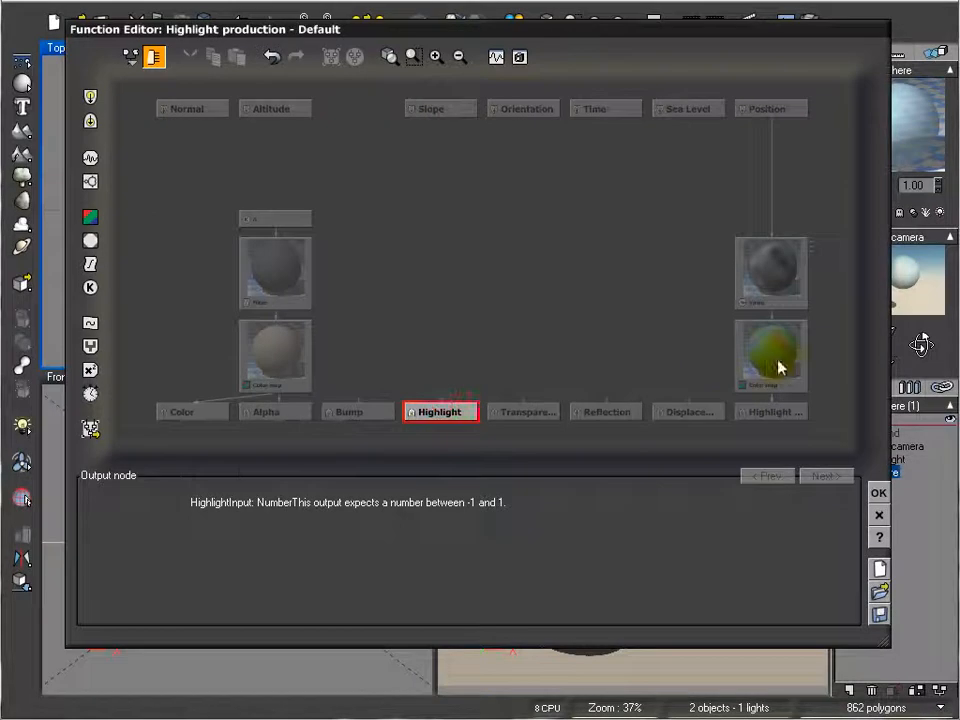
drag(775, 357, 720, 330)
drag(769, 260, 660, 234)
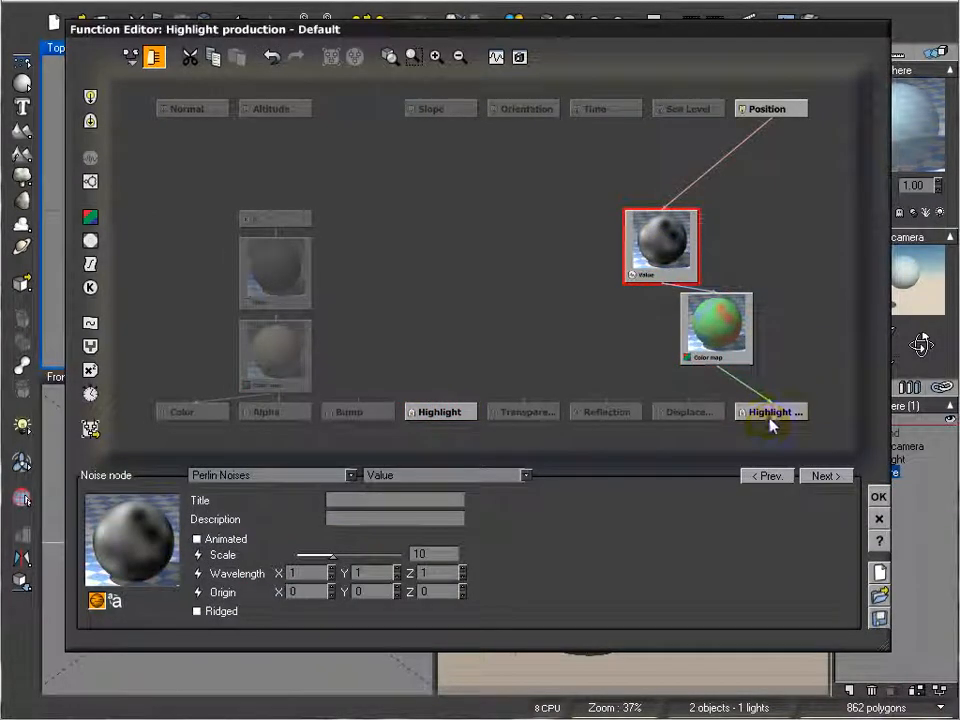
Connect the Value noise node to the Highlight output and accept the function
click(773, 420)
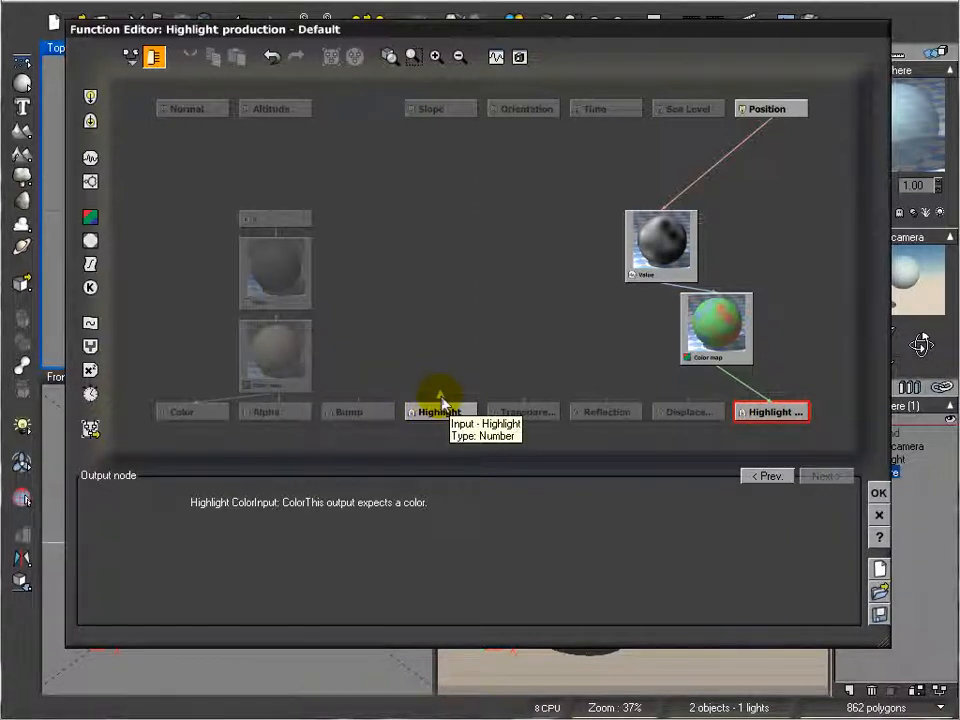
drag(441, 400, 667, 275)
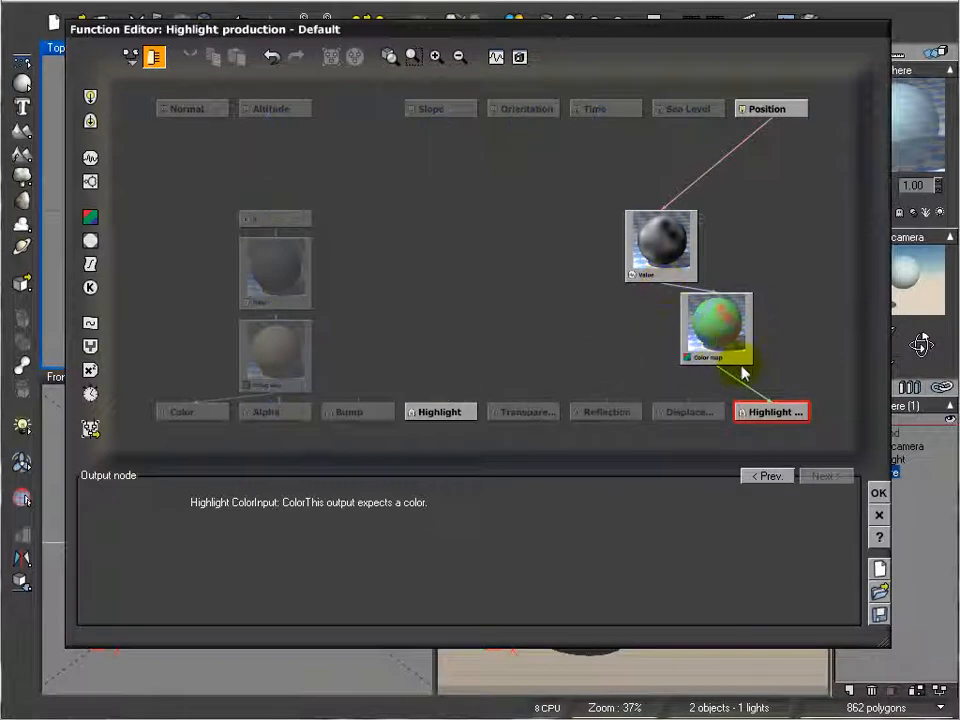
drag(440, 403, 658, 276)
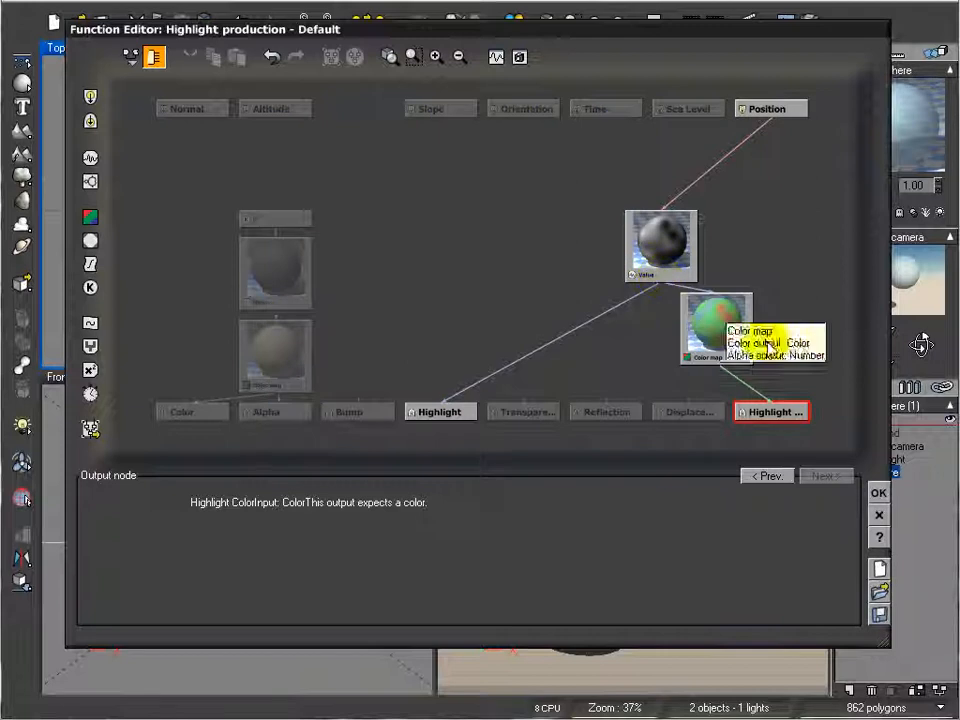
click(878, 493)
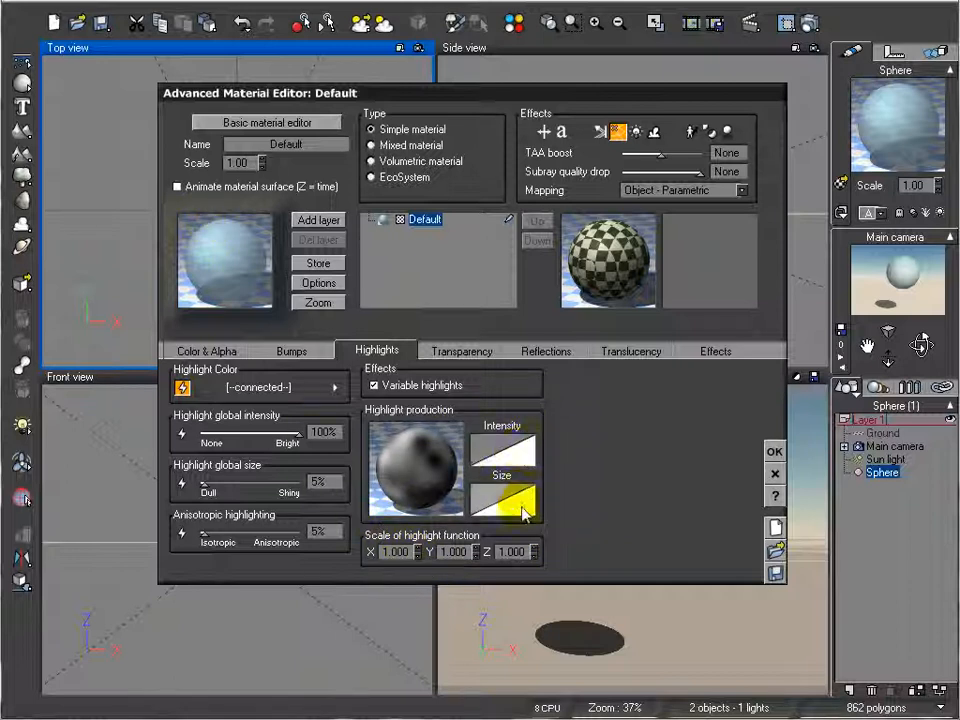
Edit the highlight intensity filter so its curve rises steeply to 1.00 near the low end, and accept it
right_click(510, 433)
click(548, 446)
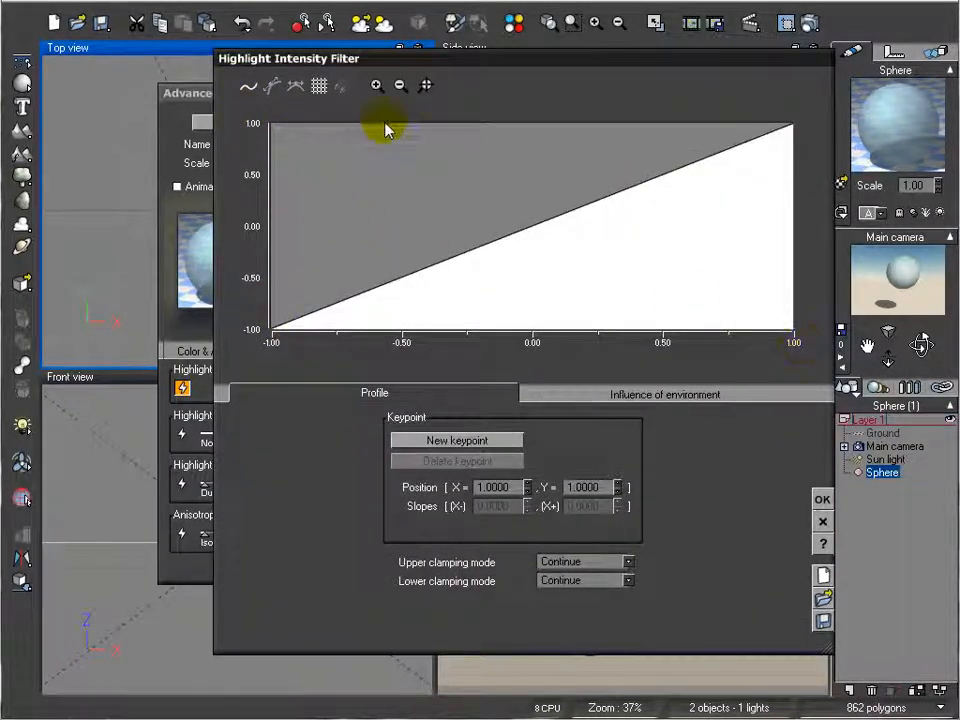
drag(495, 240, 349, 126)
click(822, 499)
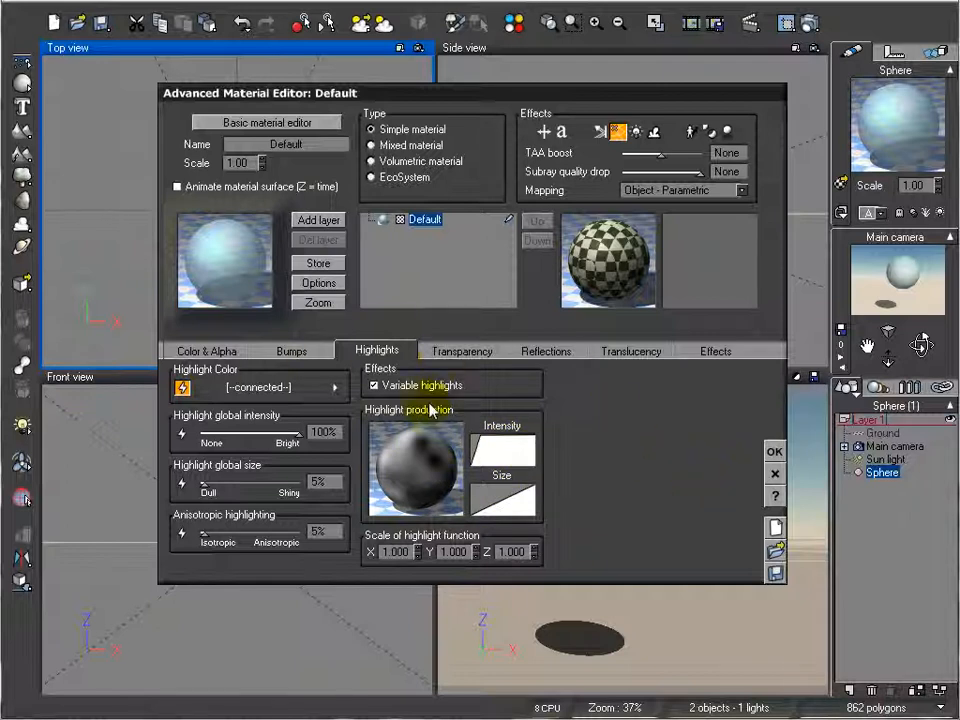
Raise the material's global transparency to 66%
click(489, 349)
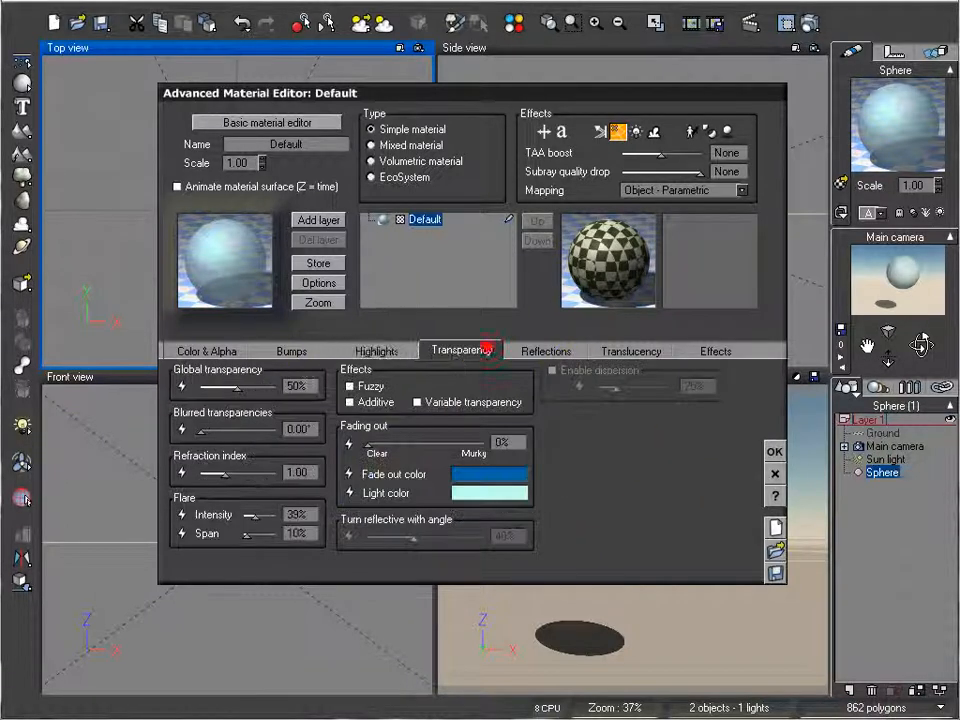
drag(248, 388, 257, 388)
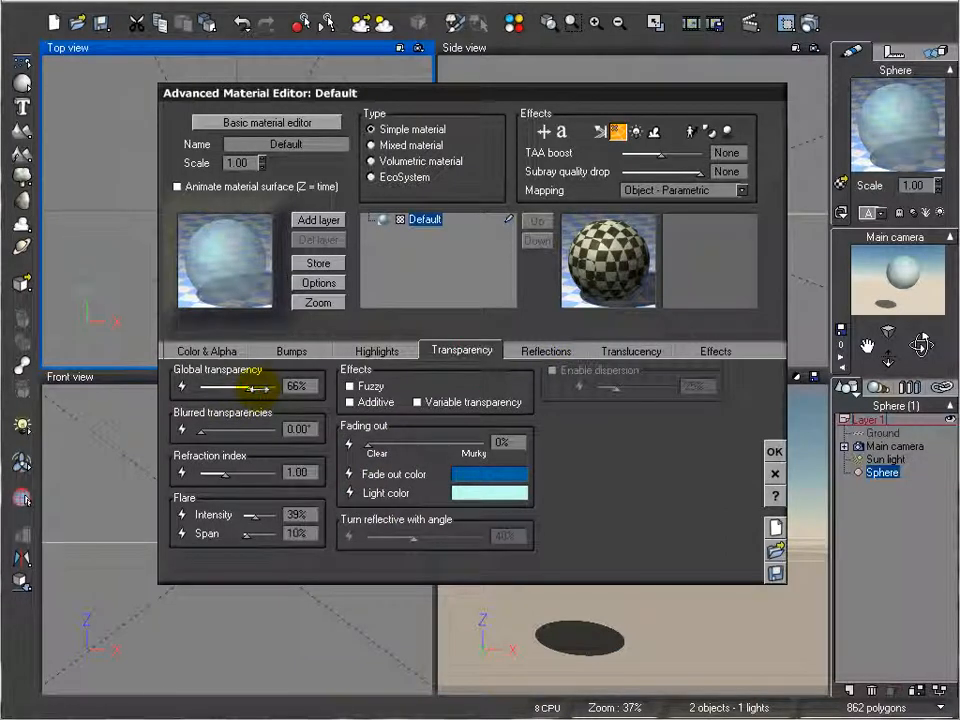
Accept the material changes, then reopen the sphere's material and open its connected highlight color function for editing
click(774, 451)
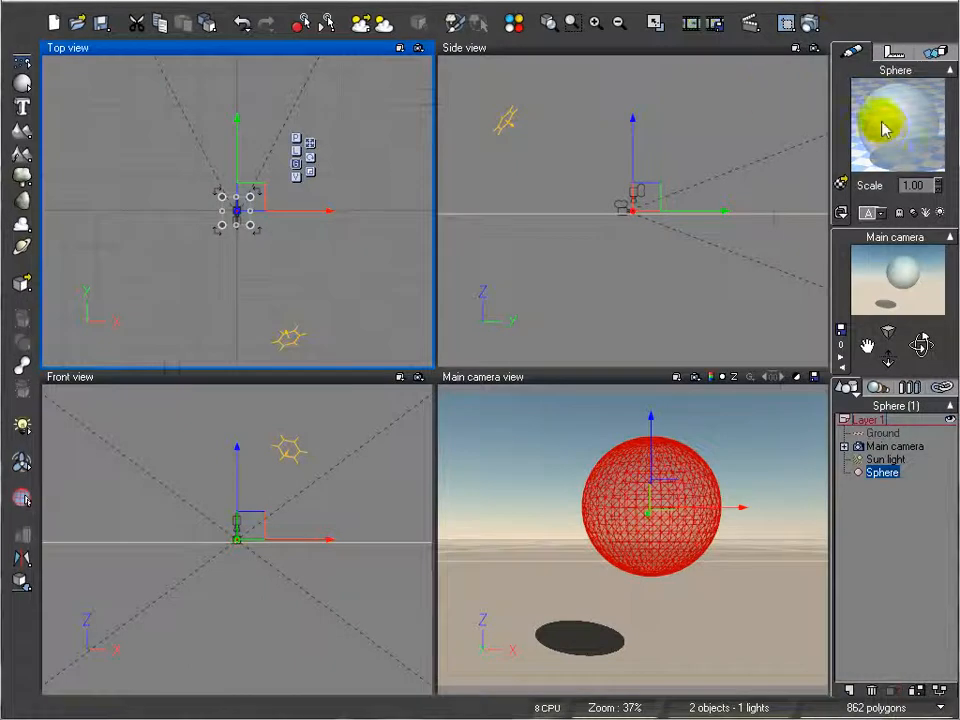
double_click(888, 128)
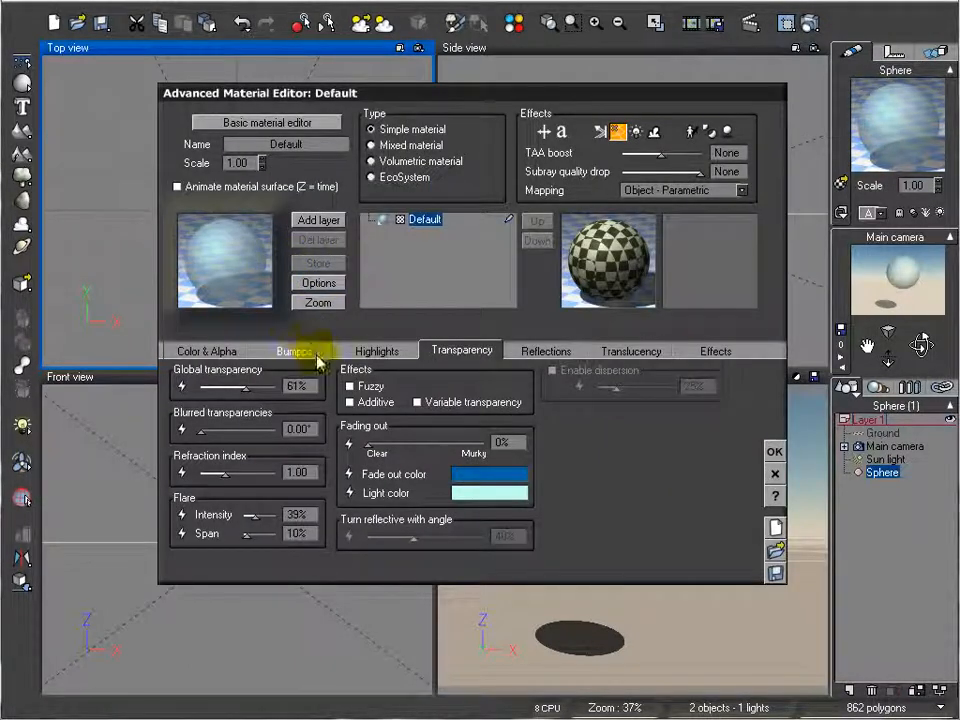
click(350, 351)
click(338, 387)
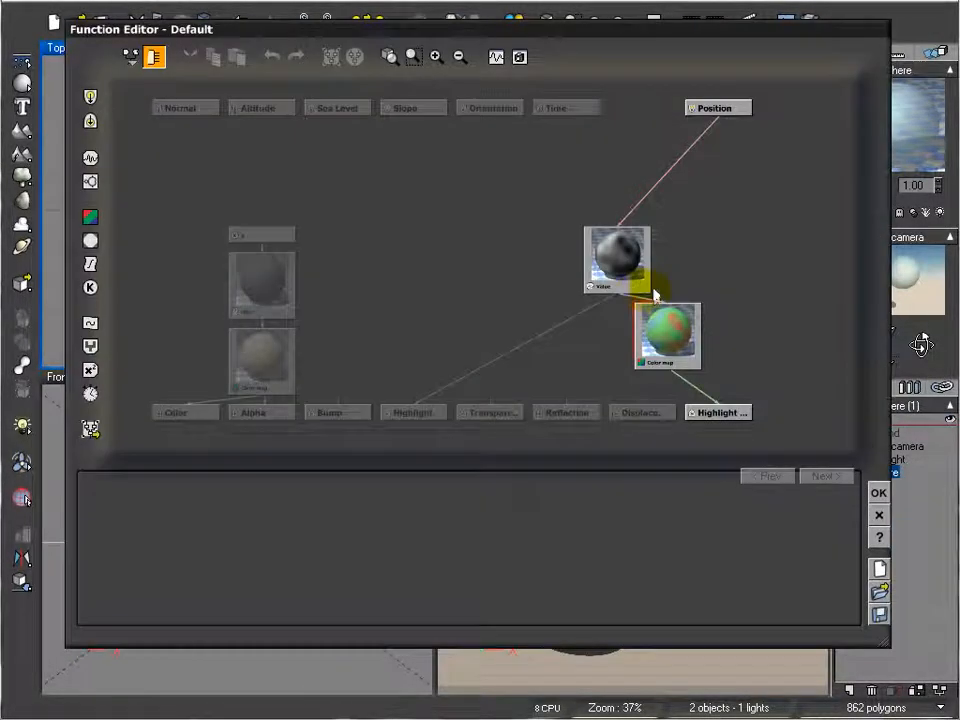
Replace the Color map node's gradient with the full rainbow spectrum map from the Colorful collection
click(664, 322)
click(305, 565)
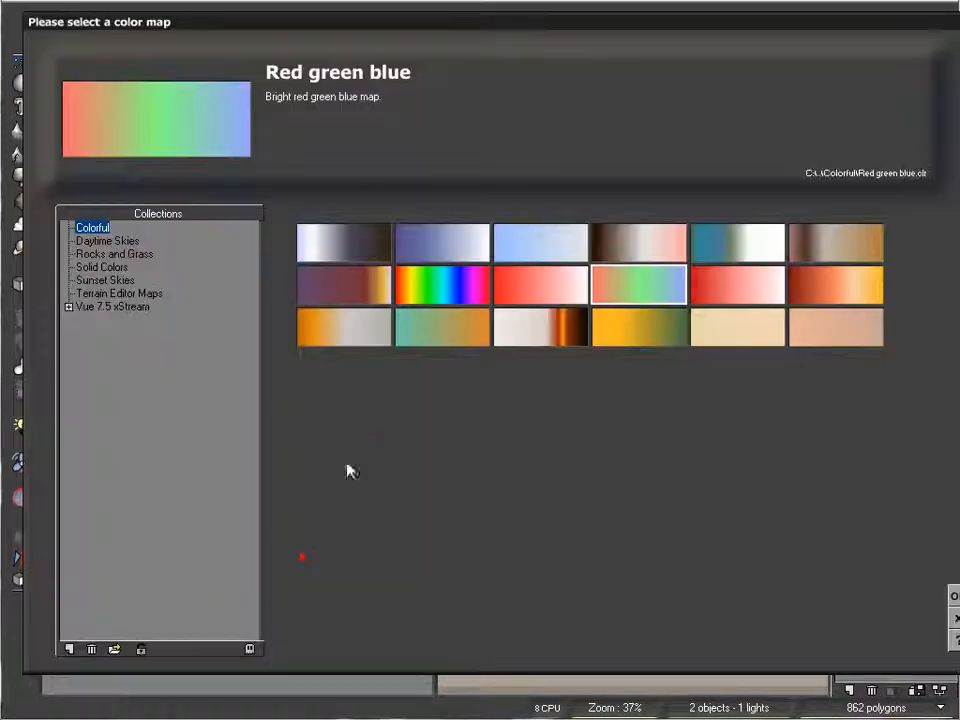
click(440, 285)
click(953, 595)
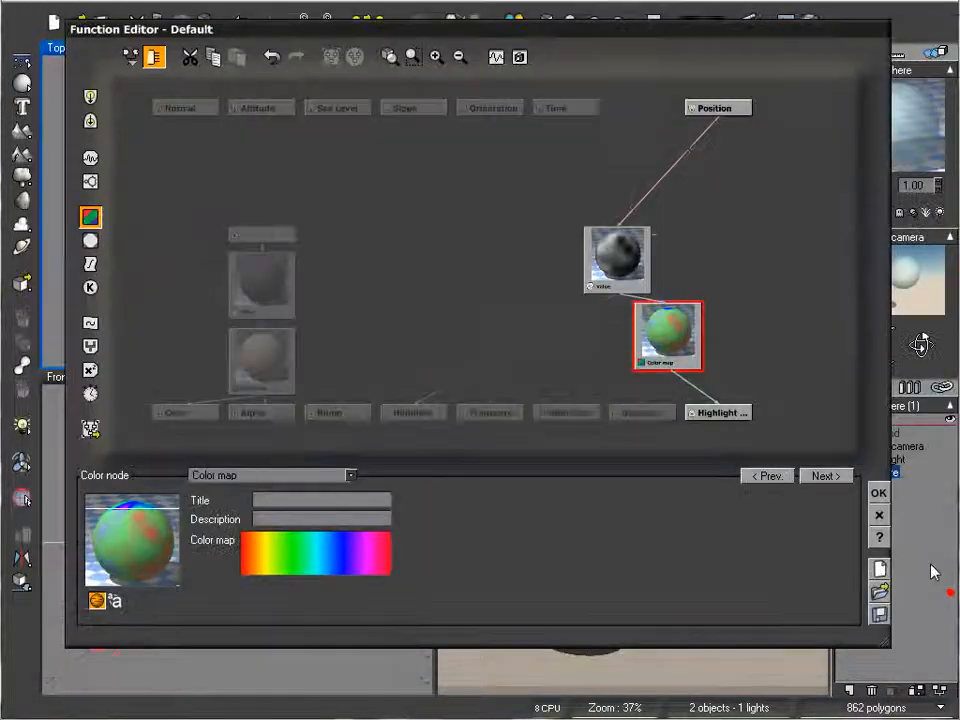
Raise the Value noise node in the graph, change it to the Radial sine math pattern at scale 0.329632, and accept the function
drag(610, 265, 646, 216)
click(320, 475)
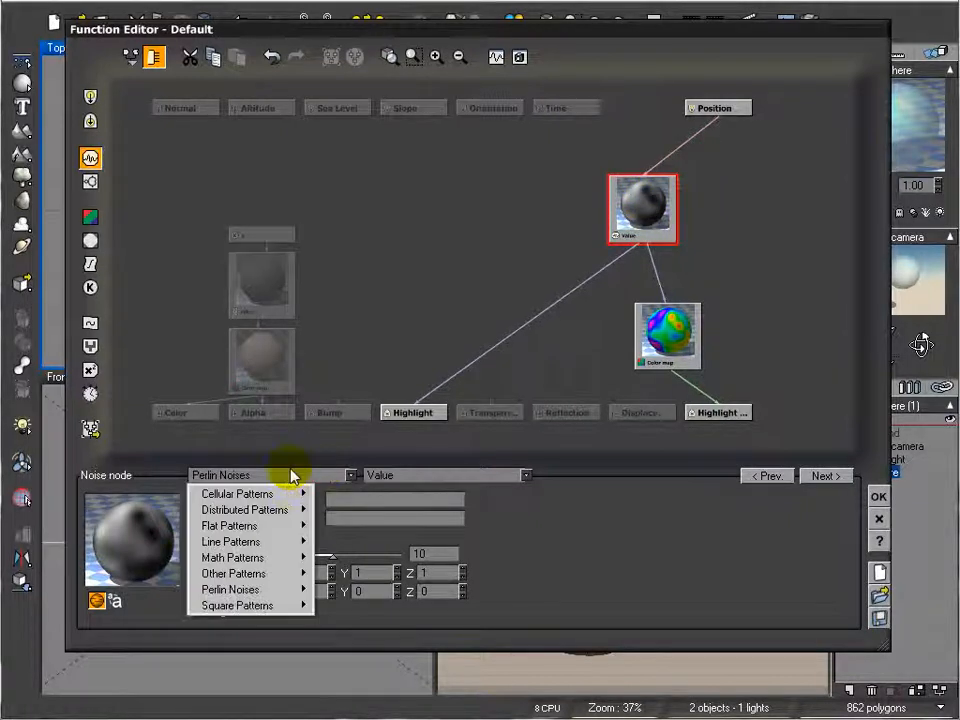
mouse_move(276, 606)
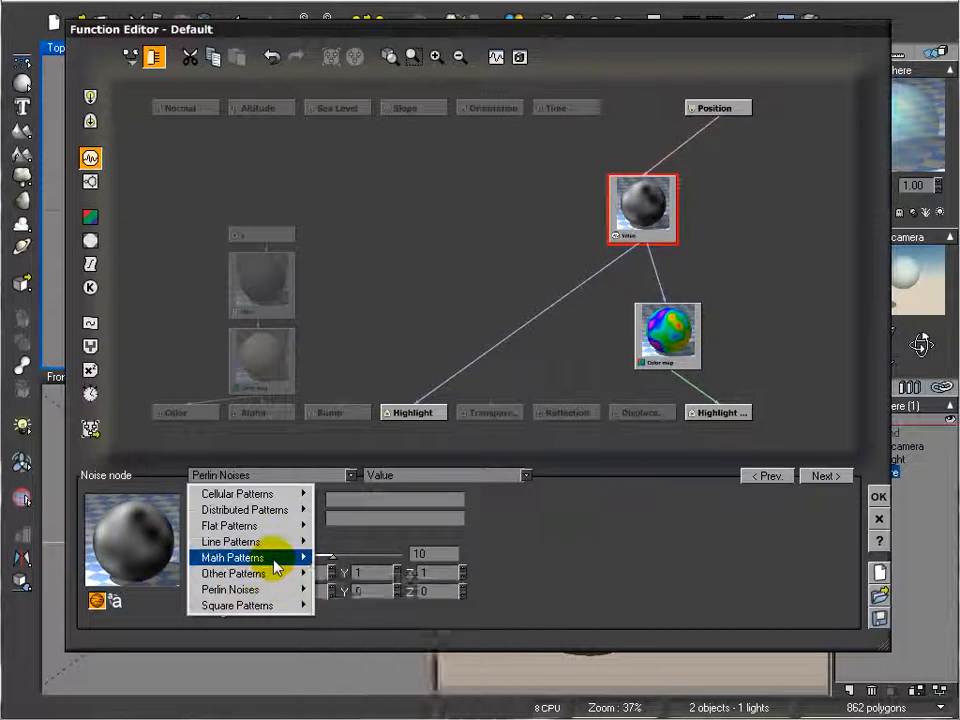
mouse_move(300, 557)
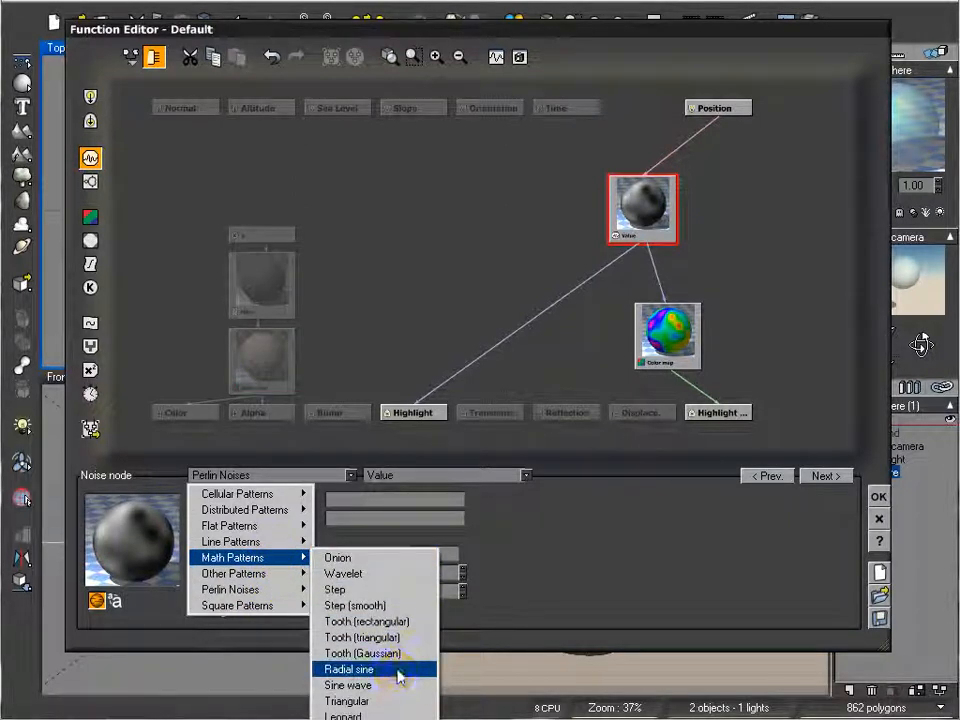
click(360, 669)
drag(381, 527, 349, 525)
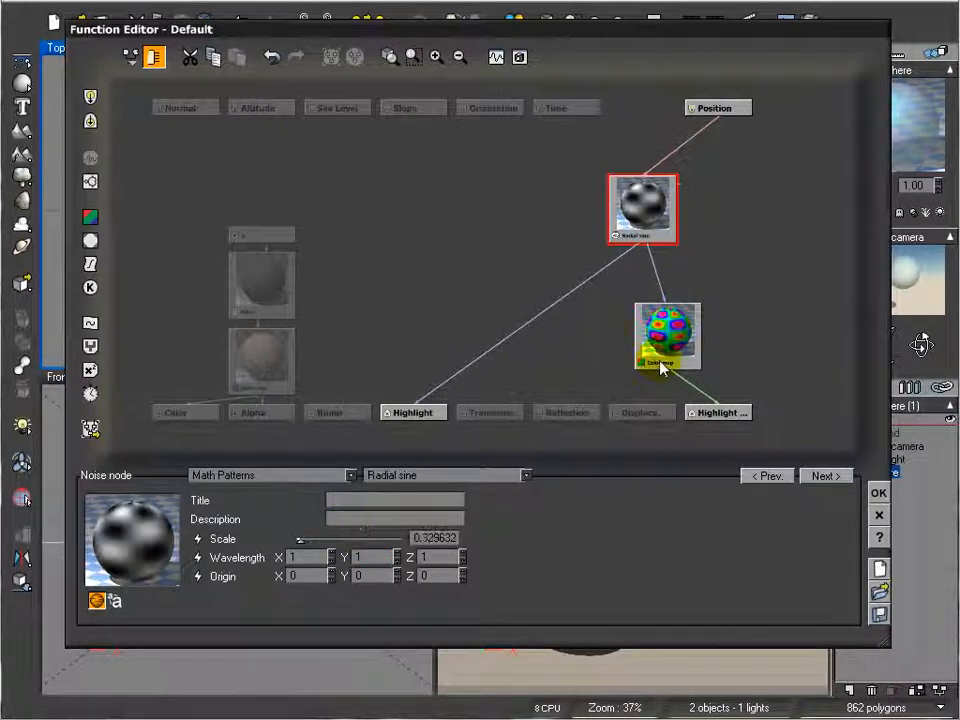
click(872, 493)
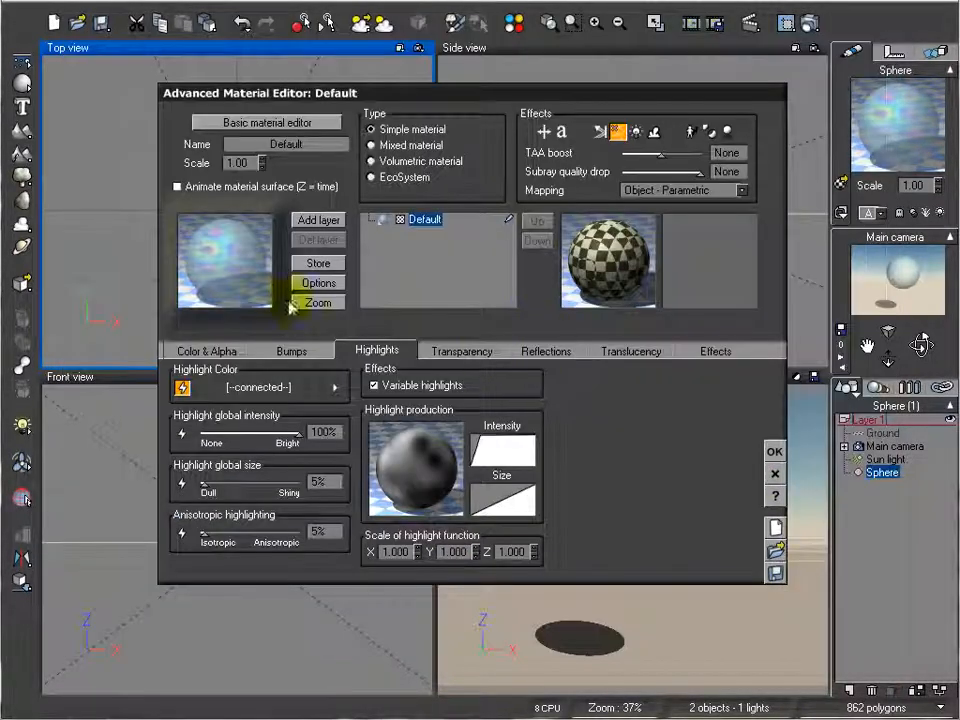
Render the scene to check the colored highlight pattern on the sphere, and close the render display
click(816, 21)
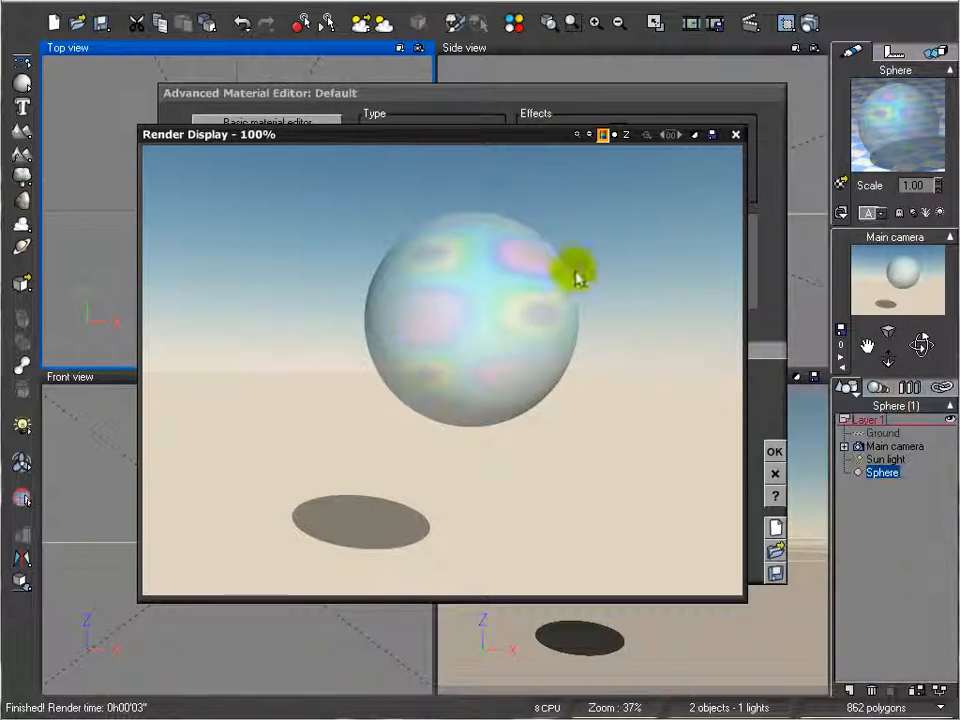
click(735, 134)
Raise the highlight global size to 80% and render the scene again to check the sphere
click(372, 385)
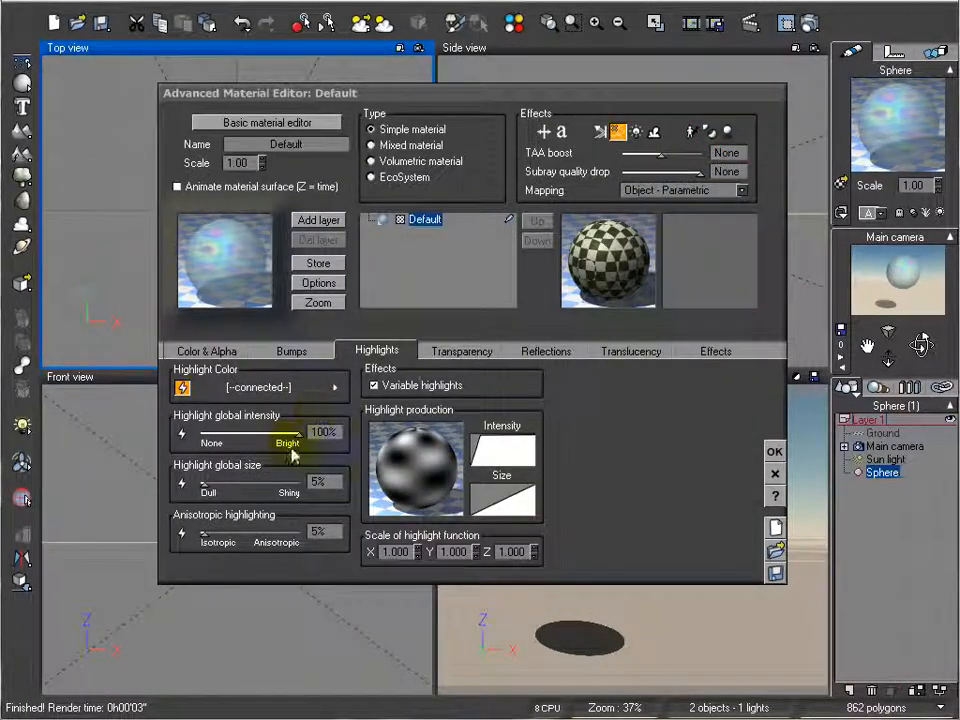
drag(231, 478, 277, 479)
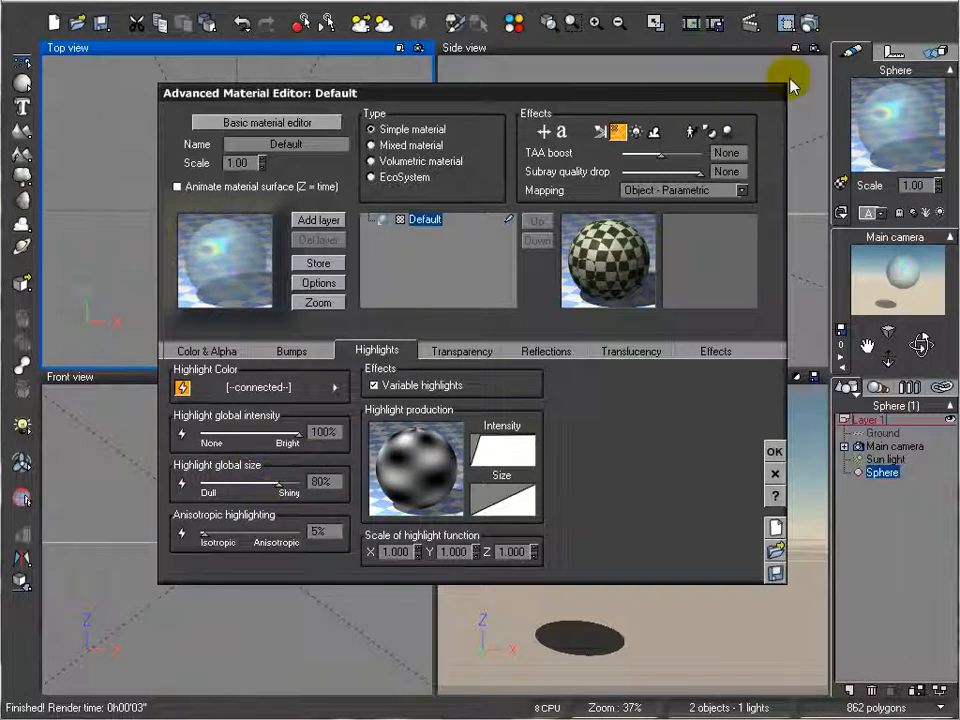
click(810, 22)
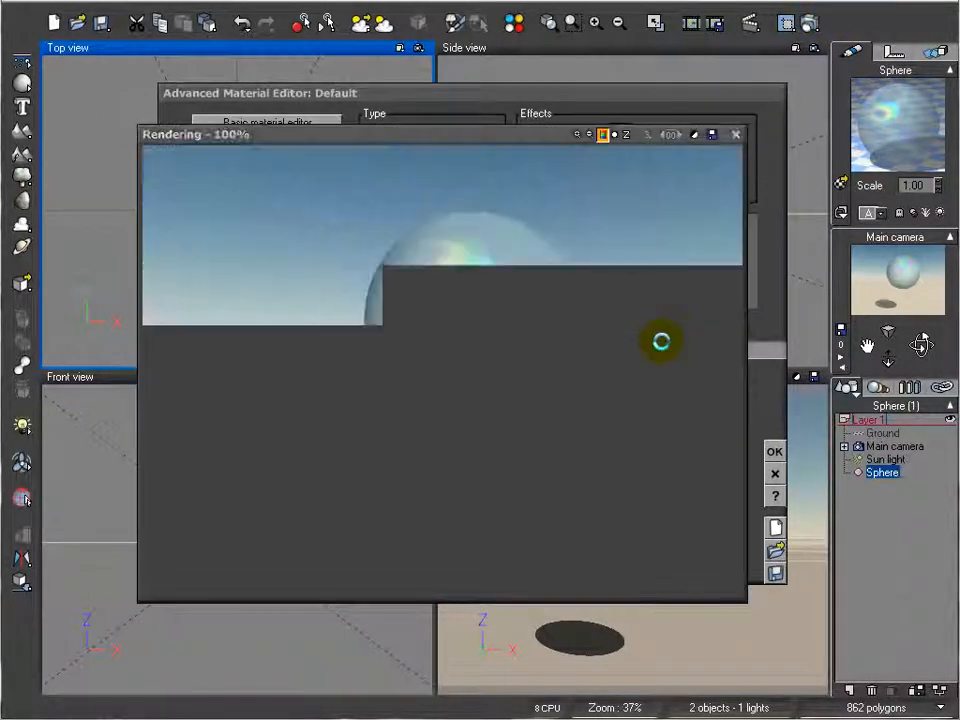